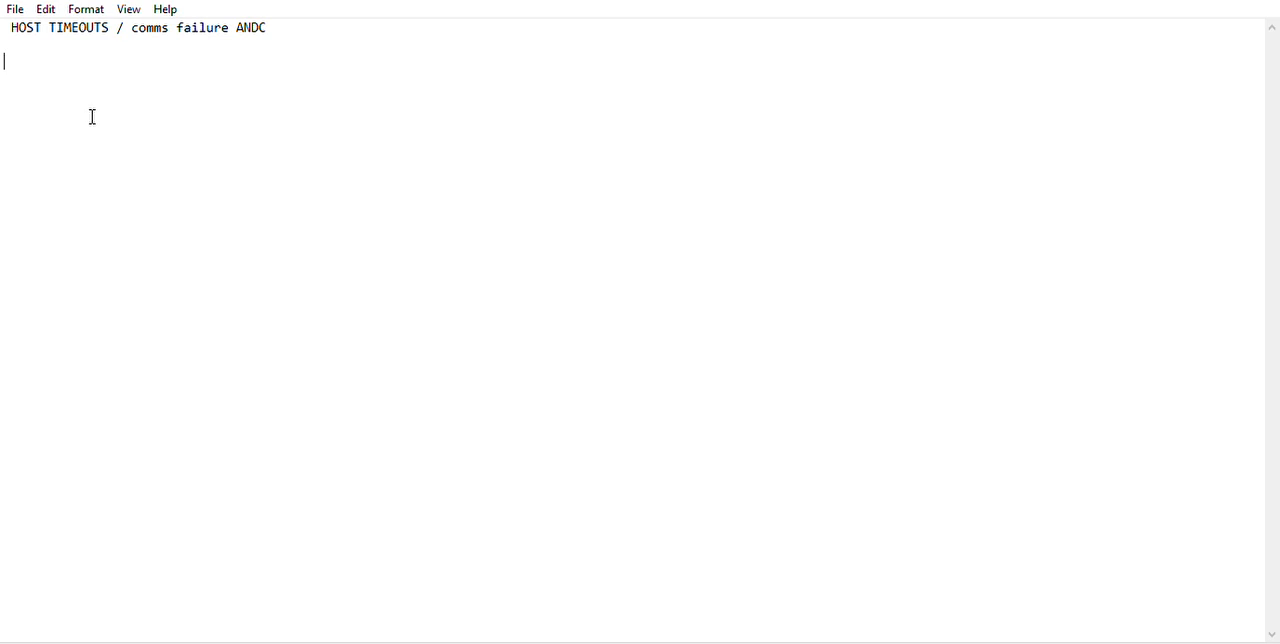
# Start the registry path line below the title with "= HKLM\NCR\Advance NDC\VPIComms".
pyautogui.write('= HKLM\\NCR\\Ad')
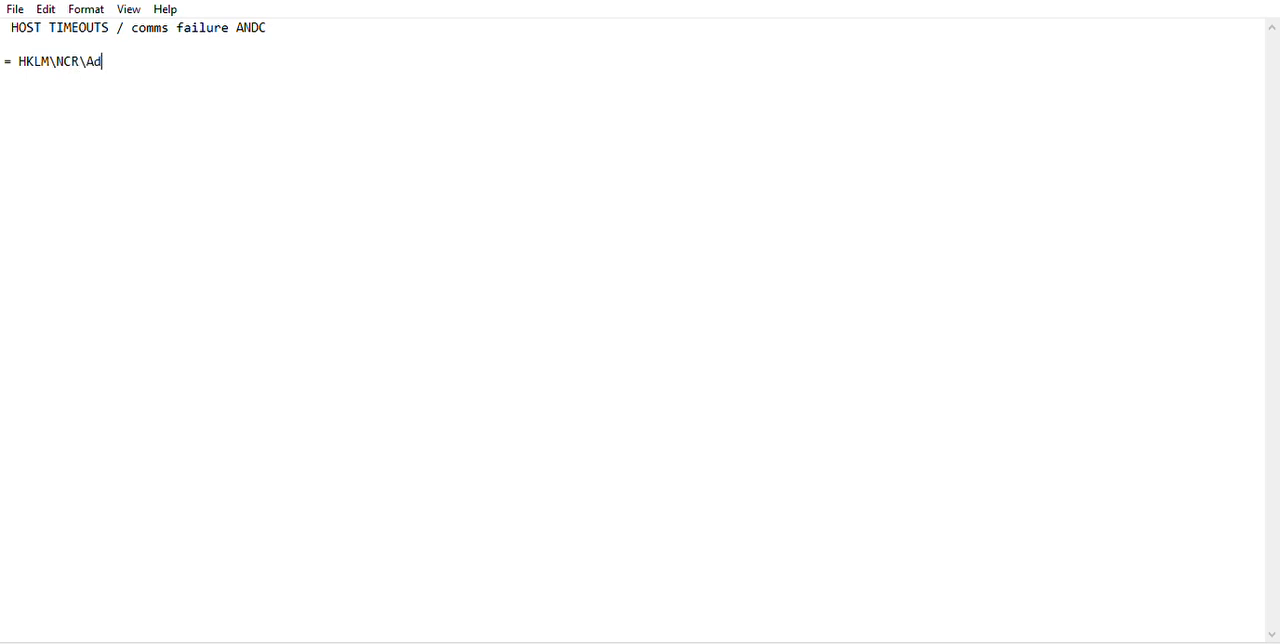
pyautogui.write('vance NDC\\VPIComms')
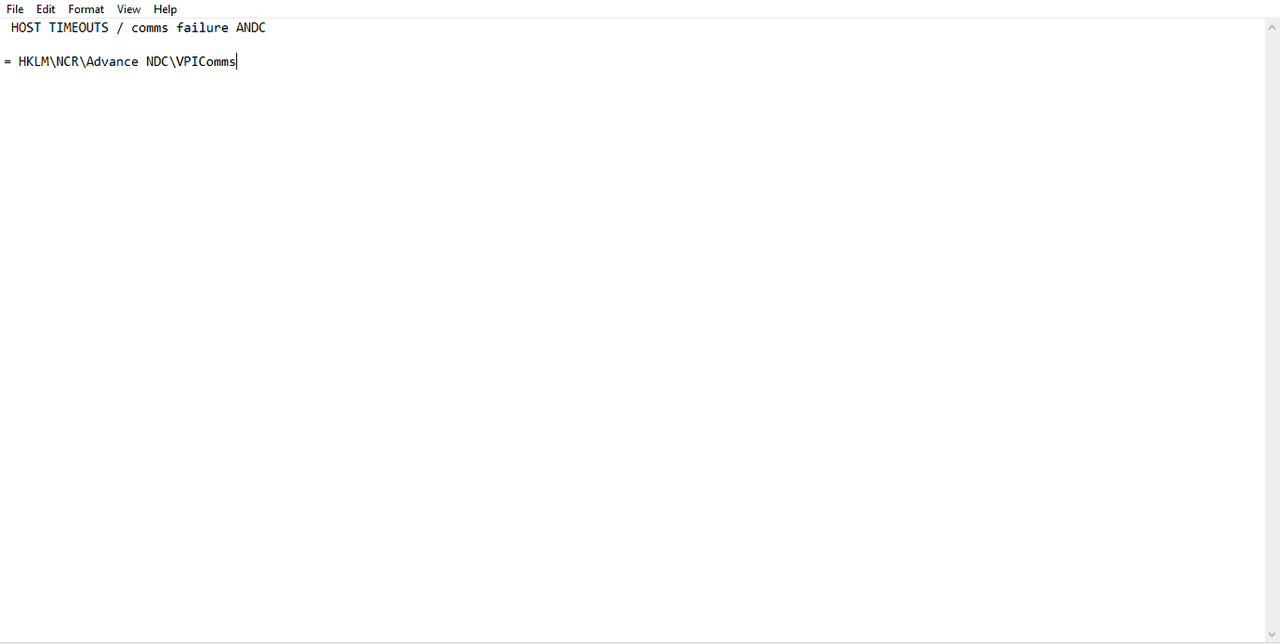
pyautogui.write('\\VPICommsServic')
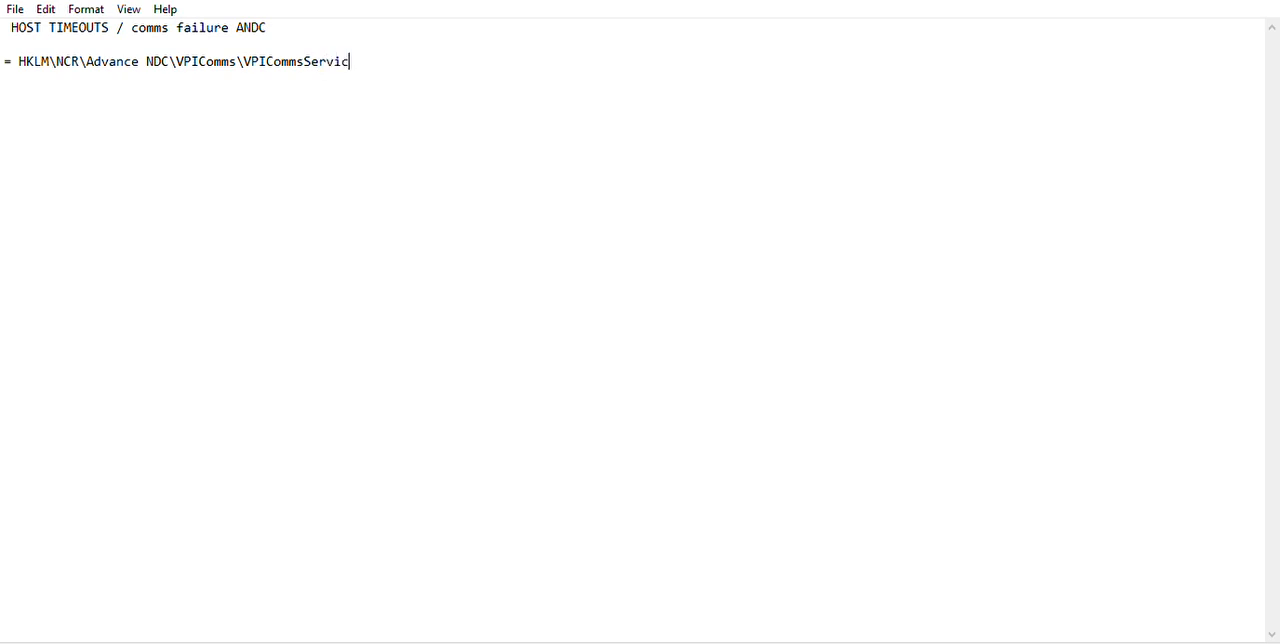
pyautogui.write('eProgID')
# Add the heading "TCPIP default" after a blank line below the registry path.
pyautogui.press('Return')
pyautogui.press('Return')
pyautogui.write('TCPIP sett')
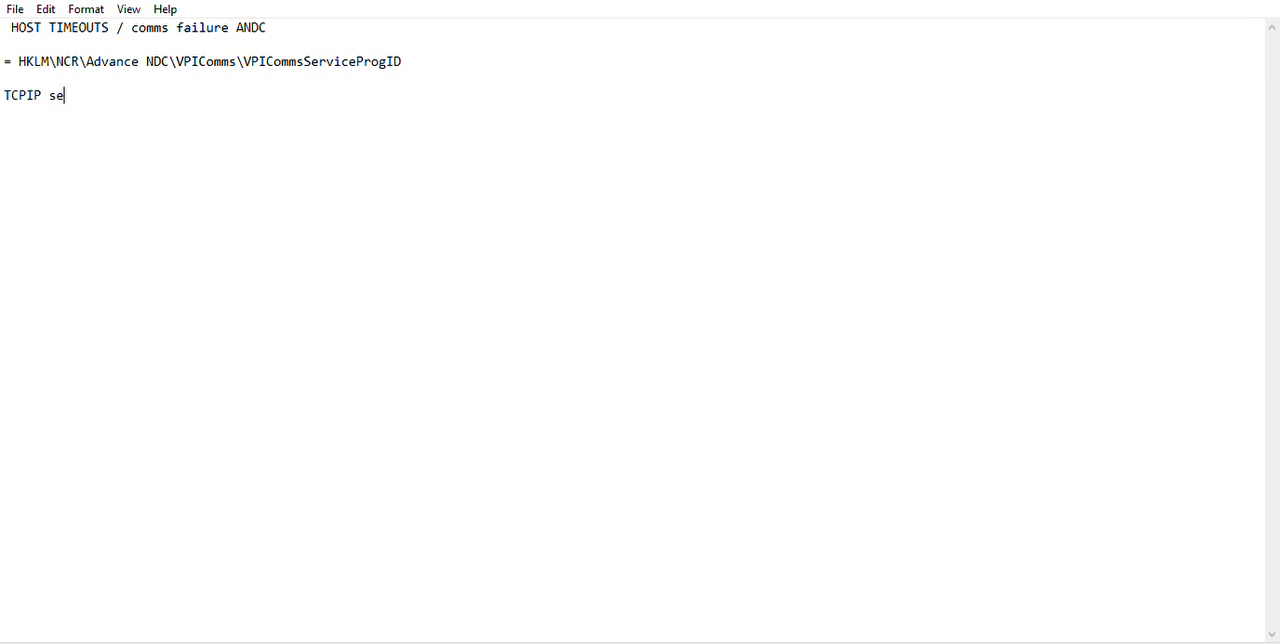
pyautogui.press('BackSpace')
pyautogui.press('BackSpace')
pyautogui.press('BackSpace')
pyautogui.press('BackSpace')
pyautogui.write('default')
# Write the value "NCRaVPITCPIP.TCPIPCommsService" on the line directly under the TCPIP heading.
pyautogui.press('Return')
pyautogui.write('NCR')
pyautogui.write('z')
pyautogui.hotkey('shift', 'Left')
pyautogui.press('BackSpace')
pyautogui.write('aV')
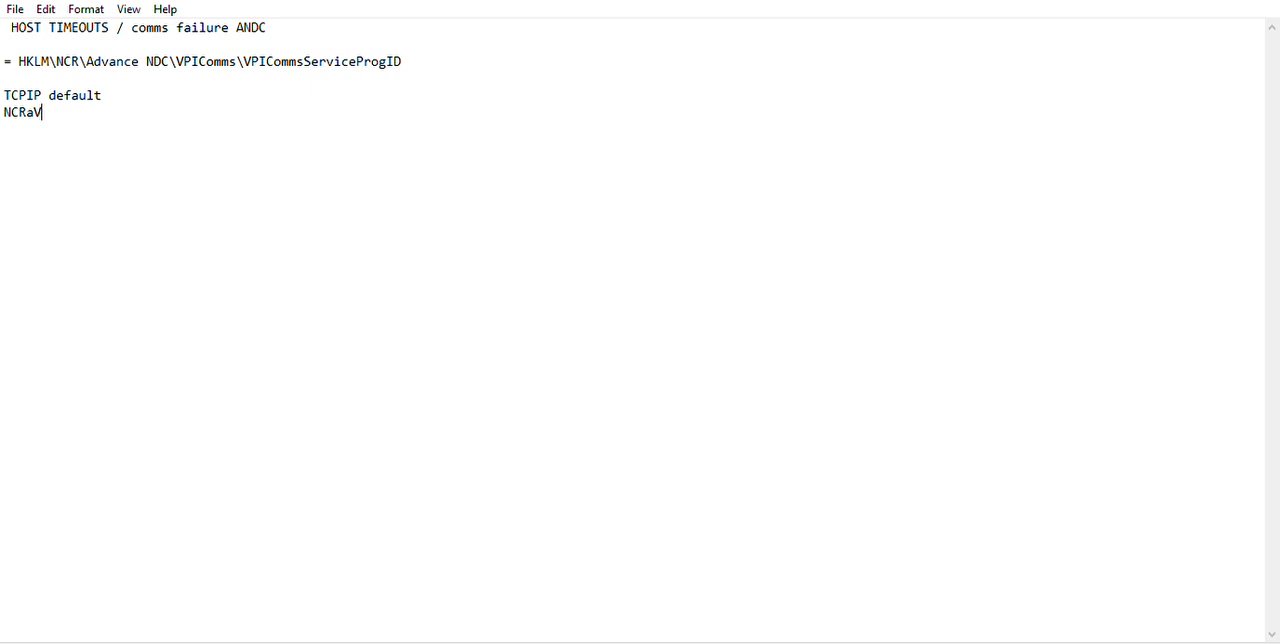
pyautogui.write('PITCPIP.TCPIP')
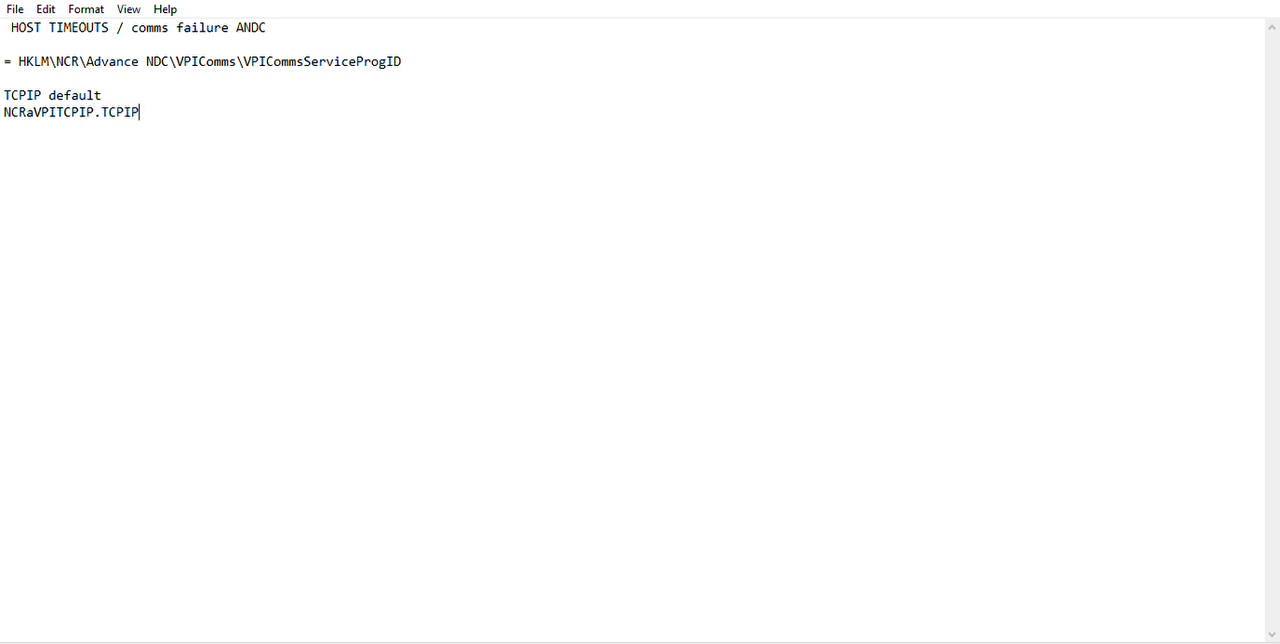
pyautogui.write('CommsService')
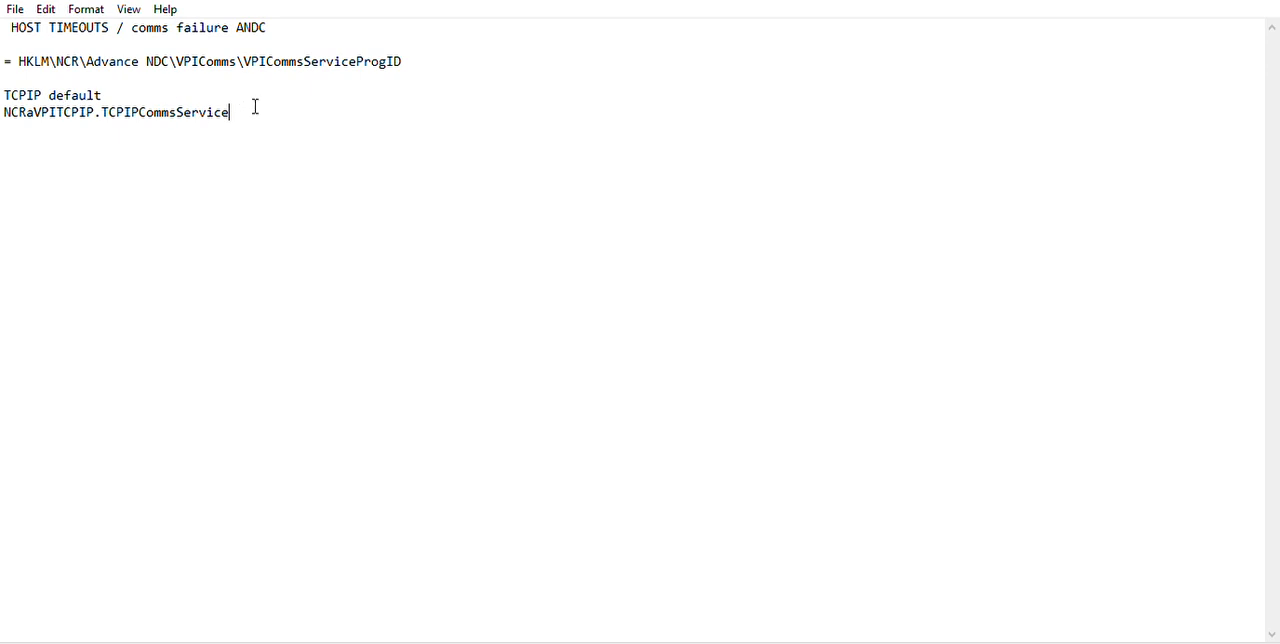
# Add the heading "SSTs protocal called PCCM" after a blank line below the TCPIP value.
pyautogui.press('Return')
pyautogui.press('Return')
pyautogui.write('ssts')
pyautogui.press('BackSpace')
pyautogui.press('BackSpace')
pyautogui.press('BackSpace')
pyautogui.press('BackSpace')
pyautogui.write('sst')
pyautogui.press('BackSpace')
pyautogui.press('BackSpace')
pyautogui.press('BackSpace')
pyautogui.write('SSTs protocal called')
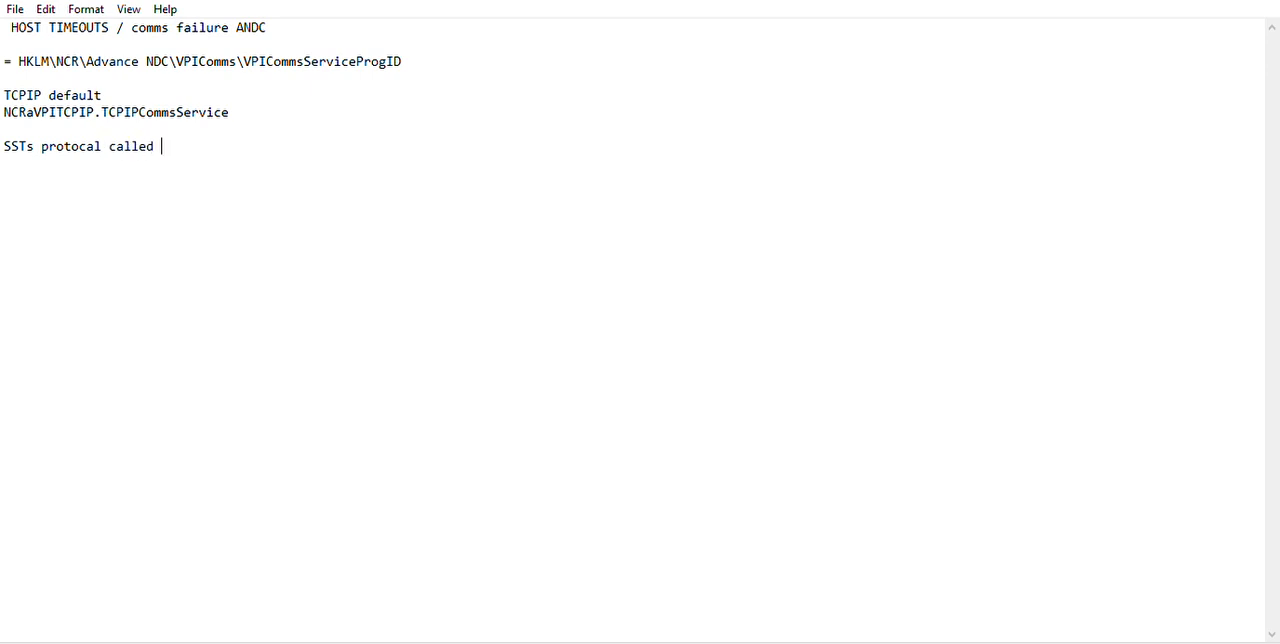
pyautogui.write('PCCM')
# Write the value "NCRaVPIPCCM.PCCMCommsService" after a blank line below the PCCM heading.
pyautogui.press('Return')
pyautogui.press('Return')
pyautogui.write('NCRa')
pyautogui.write('VPI')
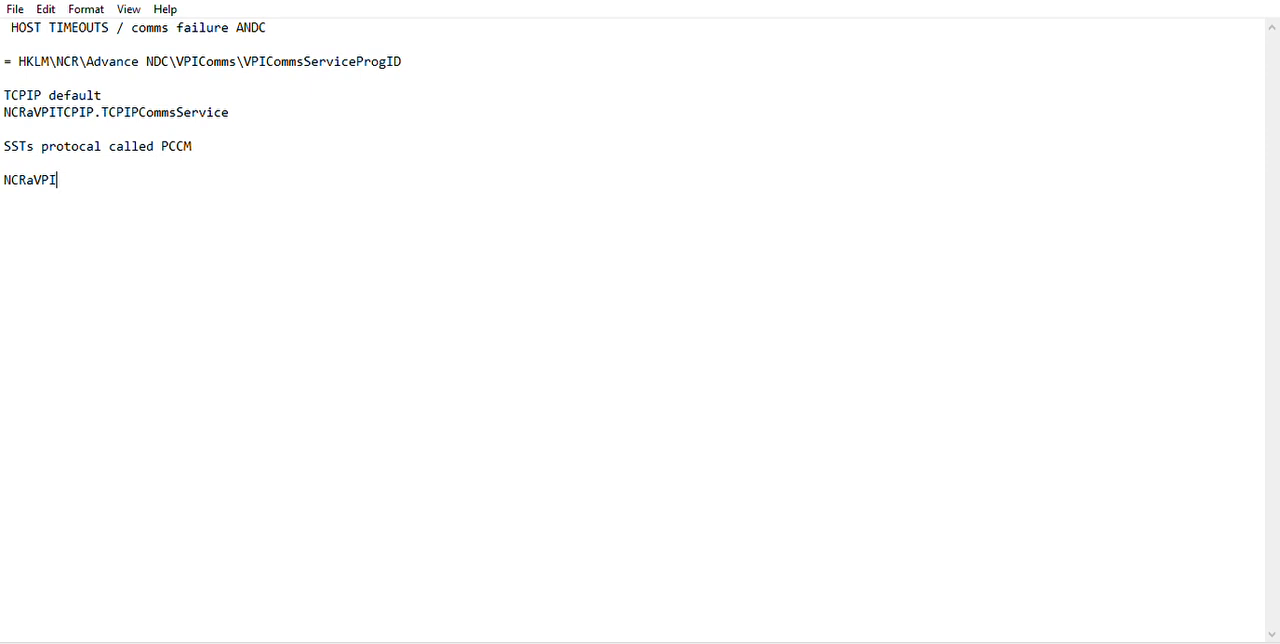
pyautogui.write('PCCM.PCCMComms')
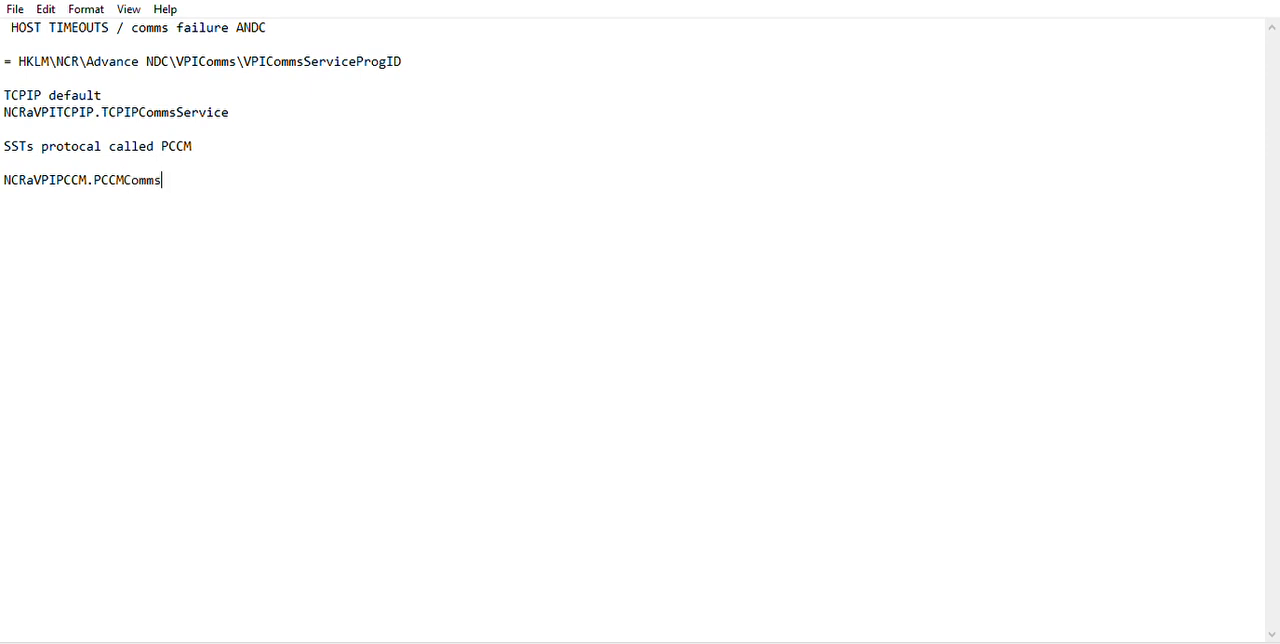
pyautogui.write('Se')
pyautogui.write('rvice')
pyautogui.write('s')
pyautogui.press('BackSpace')
# Add the heading "SSTs CCM VISA2" after a blank line below the PCCM value.
pyautogui.press('Return')
pyautogui.press('Return')
pyautogui.write('SSTs')
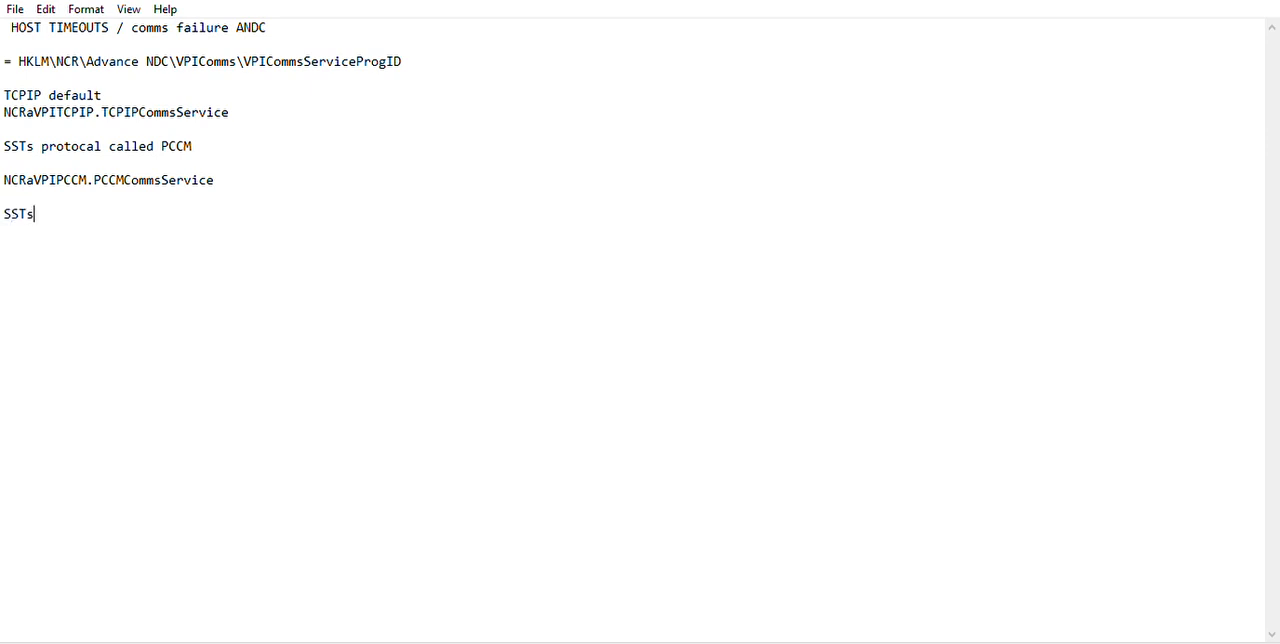
pyautogui.write(' CCM VISA2')
# Write the value "NCRaVPIVISA.VISA2CommsService" on the line directly under the VISA2 heading.
pyautogui.press('Return')
pyautogui.write('NCR')
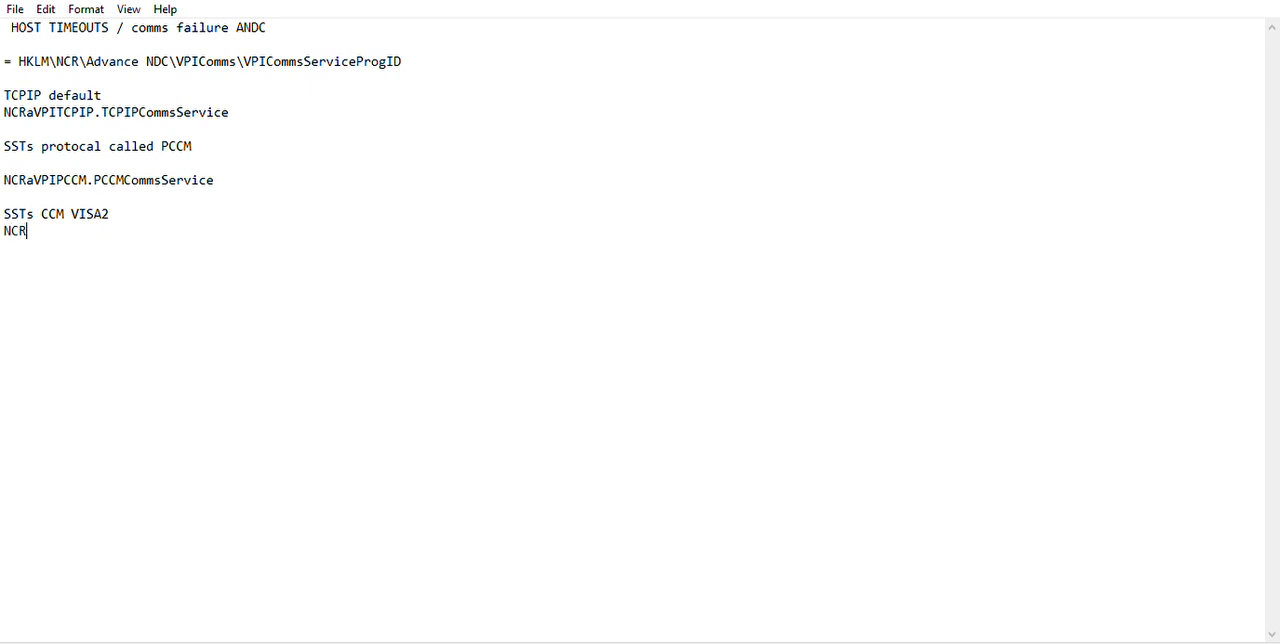
pyautogui.write('aVPIVISA.VISA')
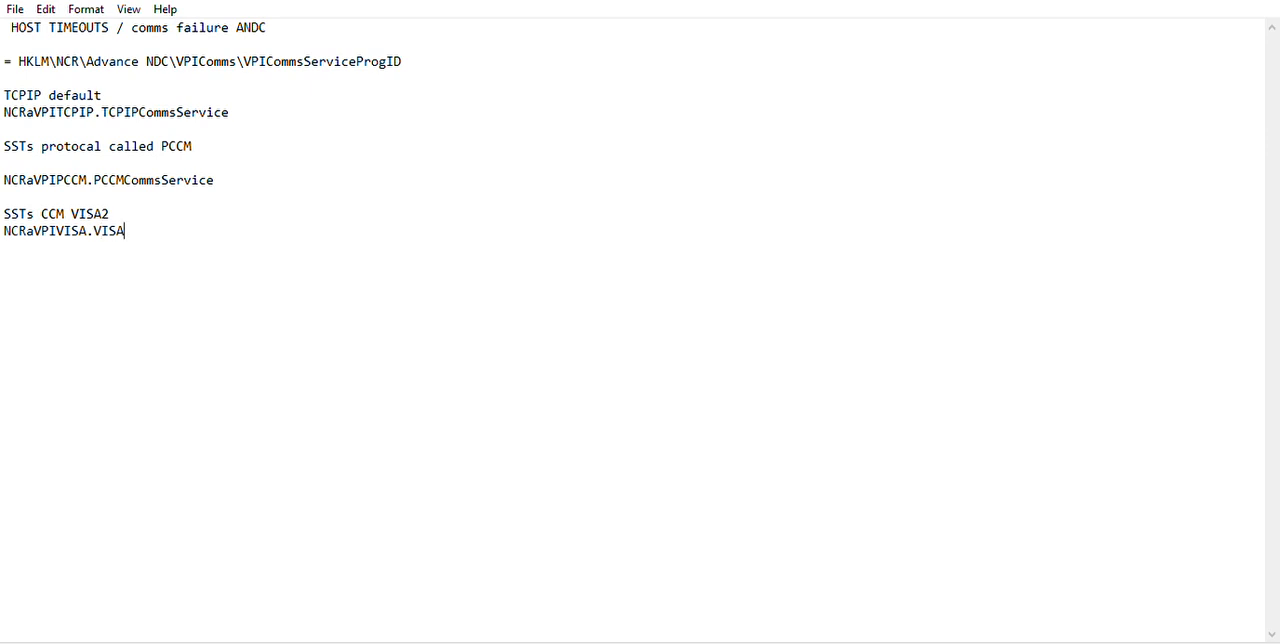
pyautogui.write('2CommsService')
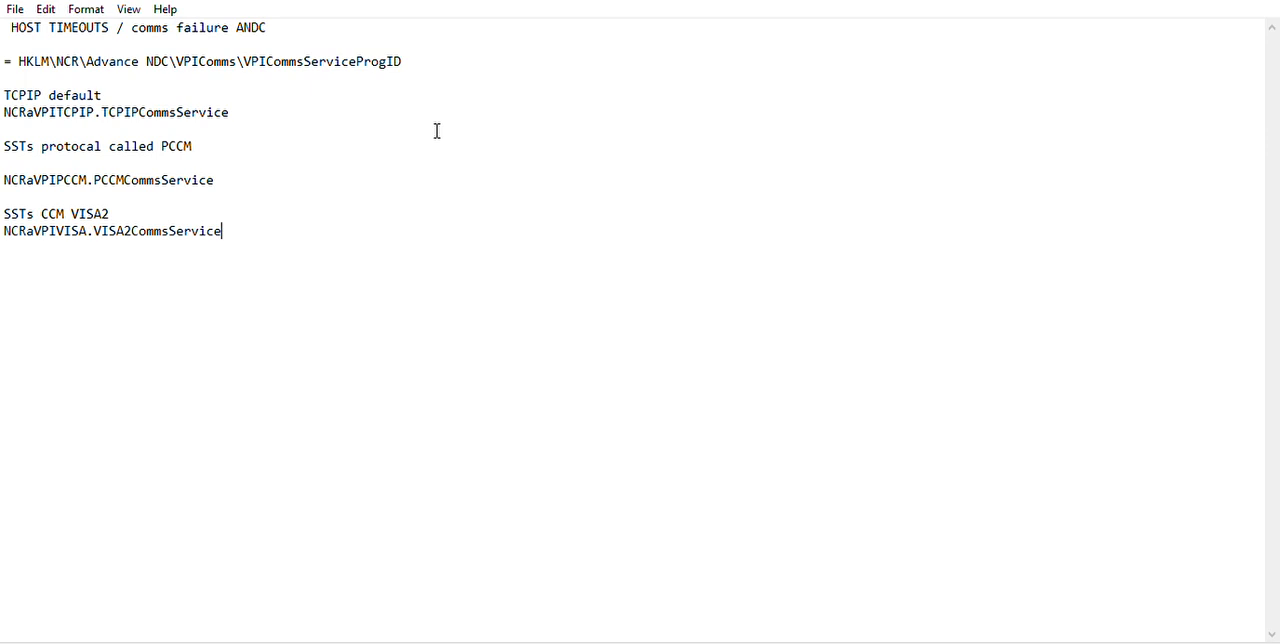
# Add the heading "Communication buffer clearing" after a blank line below the VISA2 value.
pyautogui.press('Return')
pyautogui.press('Return')
pyautogui.write('Cle')
pyautogui.press('BackSpace')
pyautogui.press('BackSpace')
pyautogui.press('BackSpace')
pyautogui.write('Communication ')
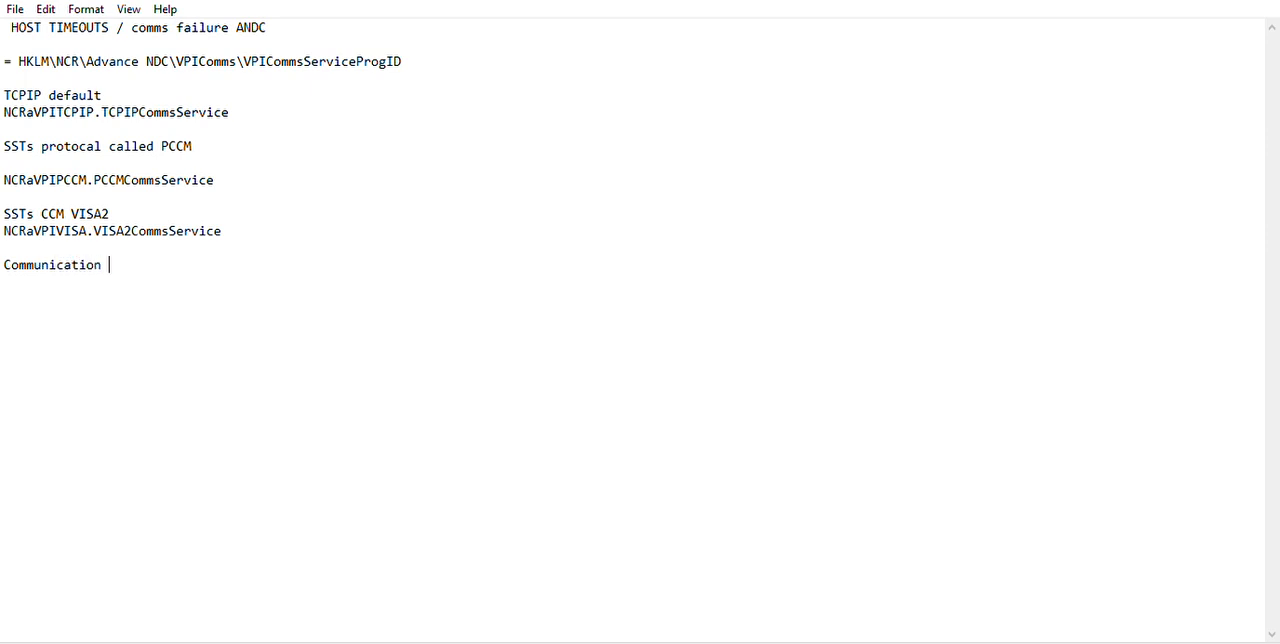
pyautogui.write('buffer clearing')
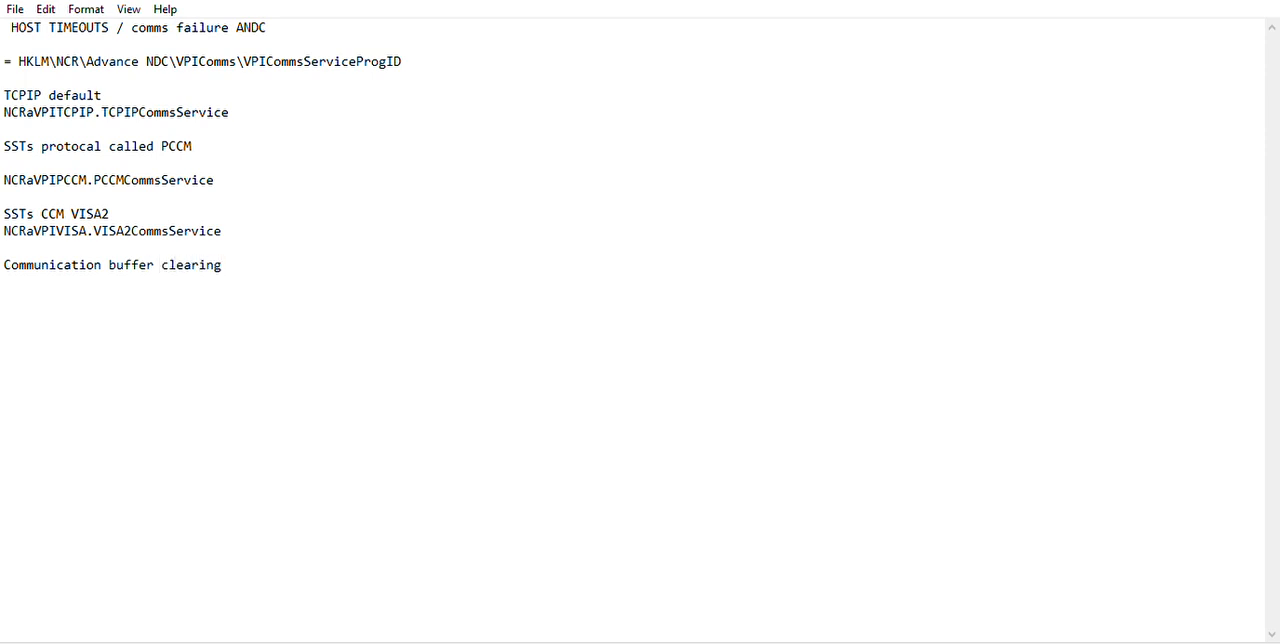
# Begin a registry path with "= HKLM\SOFTWARE\Advance" after a blank line below the buffer clearing heading.
pyautogui.press('Return')
pyautogui.moveTo(19, 52); pyautogui.dragTo(242, 47)
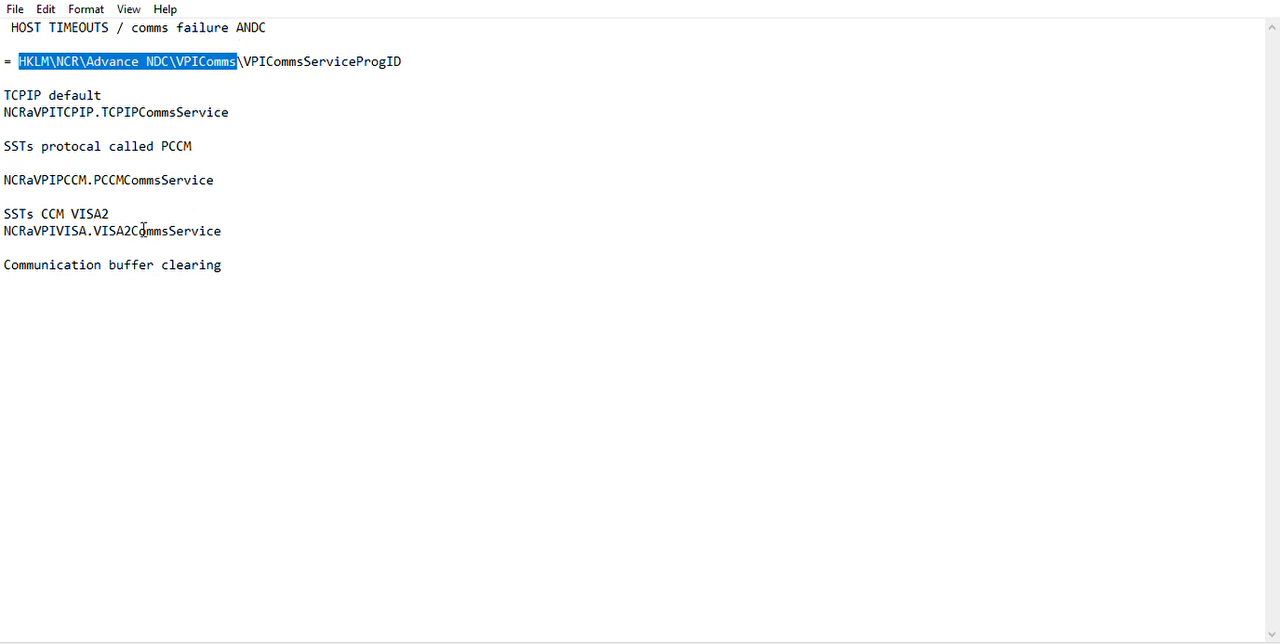
pyautogui.click(83, 288)
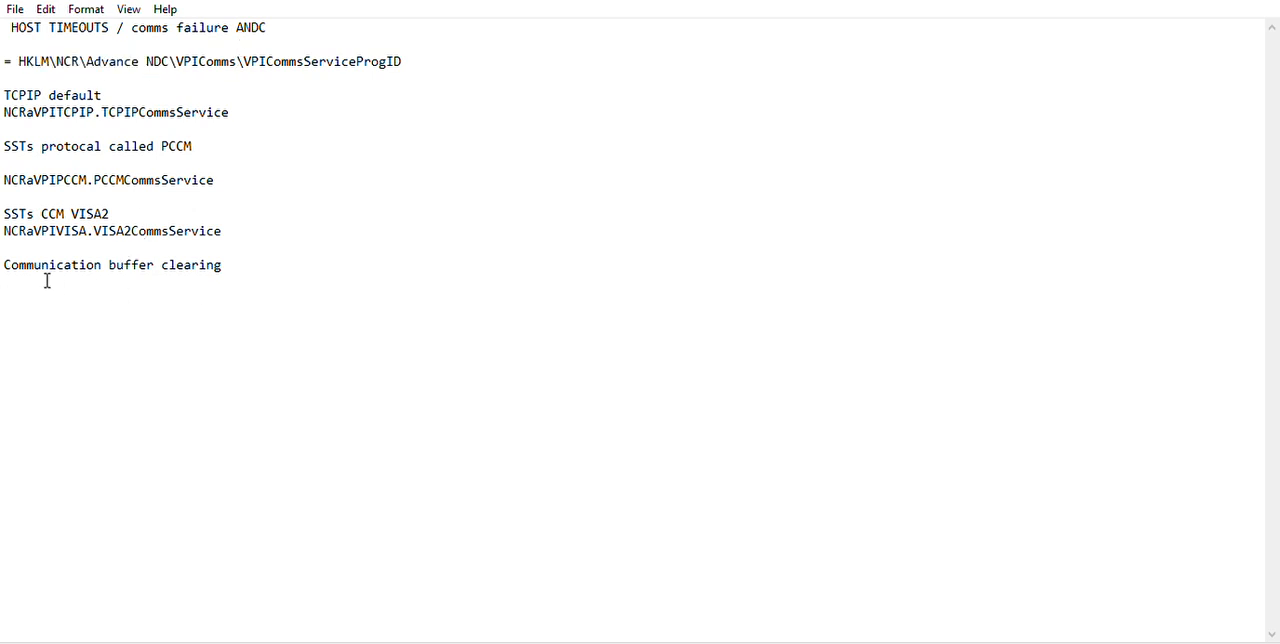
pyautogui.write('= HKLM\\SOFTWARE\\Advance')
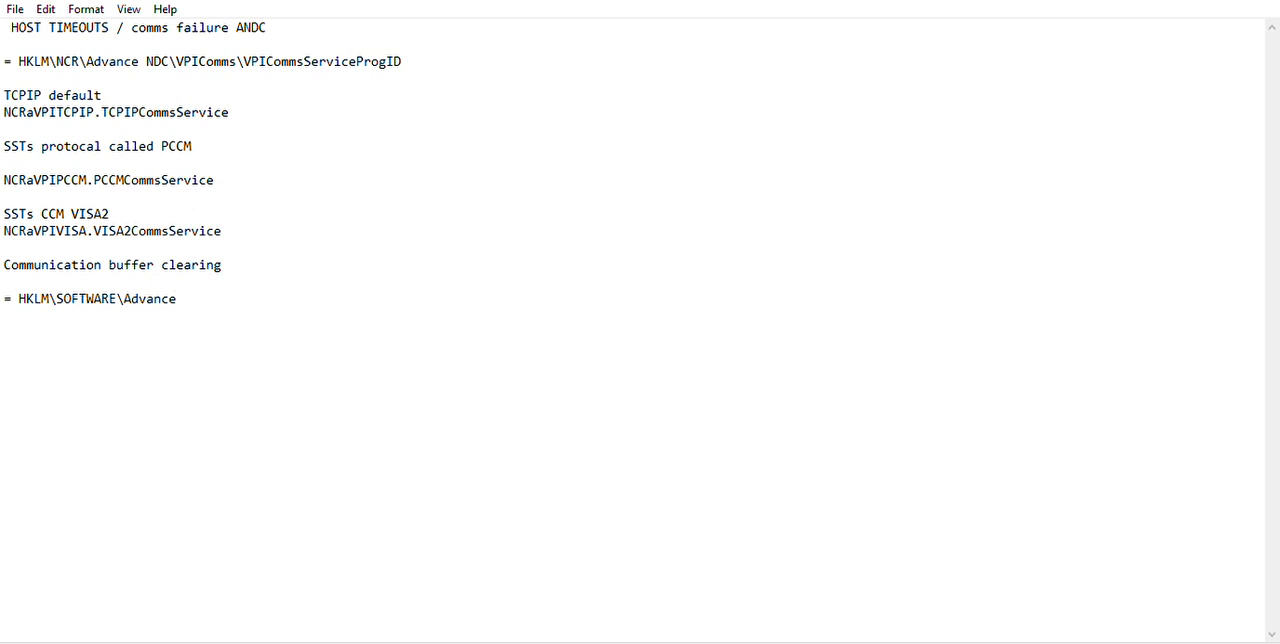
pyautogui.write(' NDC\\VPICo')
# Complete the buffer clearing registry path with " NDC\VPIComms\ClearCommsBuffer".
pyautogui.write('mms\\')
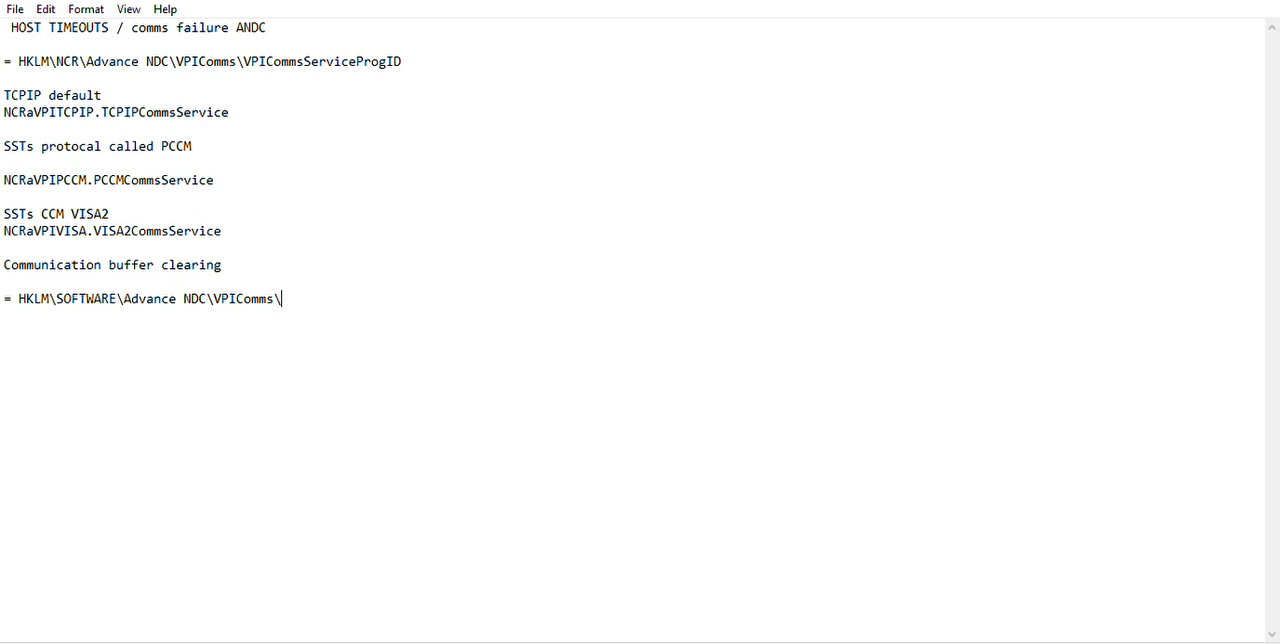
pyautogui.write('ClearCommsBuffer')
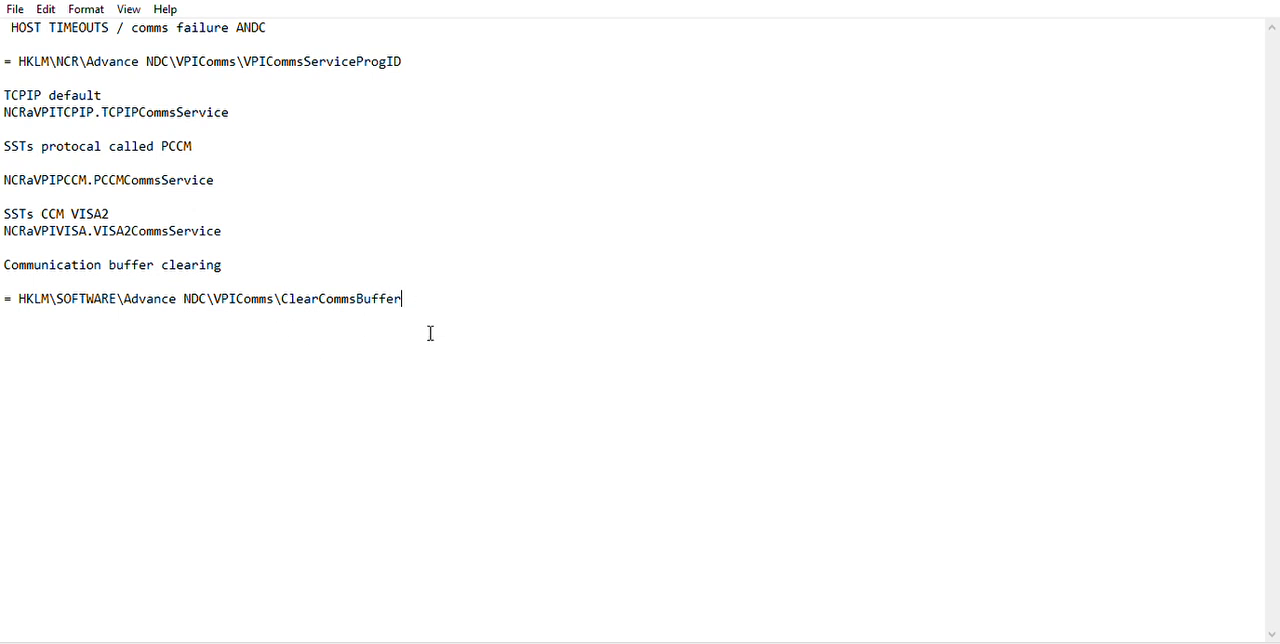
# Add the line "Value 0 = commuinaction clearing" directly under the ClearCommsBuffer path.
pyautogui.press('Return')
pyautogui.write('Value 0 = commuinacto')
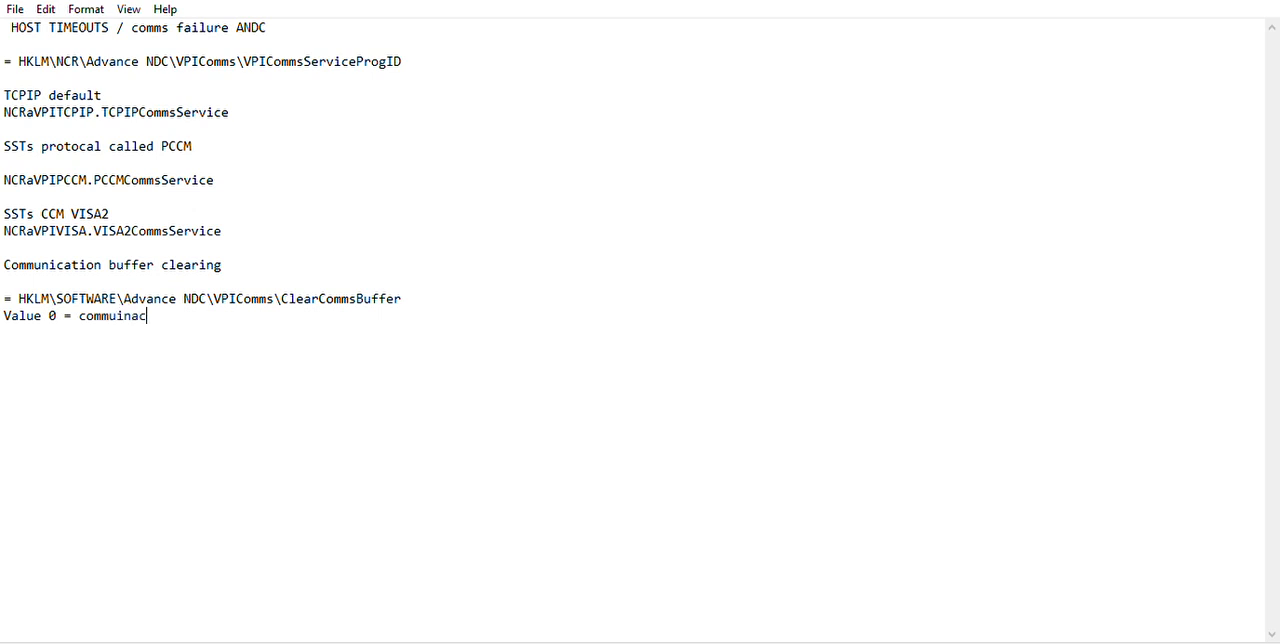
pyautogui.press('BackSpace')
pyautogui.write('ion clearing')
# Add the line "Value 1 = Communications retain" and append an "s" to "commuinaction" in the Value 0 line.
pyautogui.press('Return')
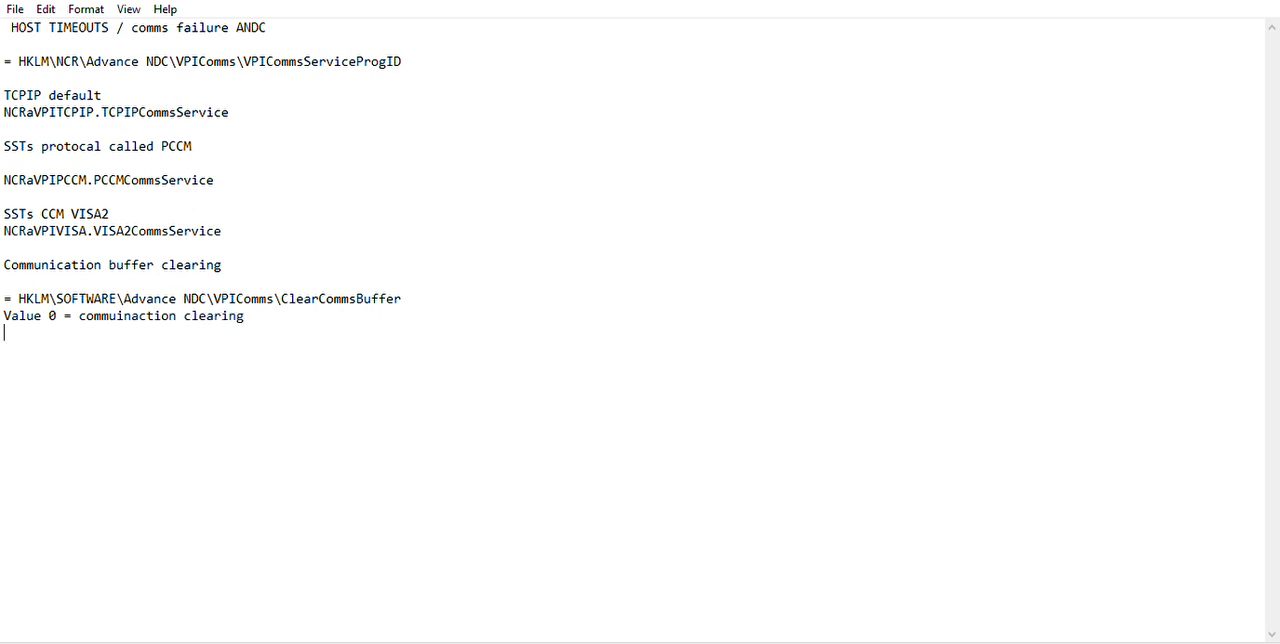
pyautogui.write('Value 1=')
pyautogui.press('BackSpace')
pyautogui.press('BackSpace')
pyautogui.write('= Communication')
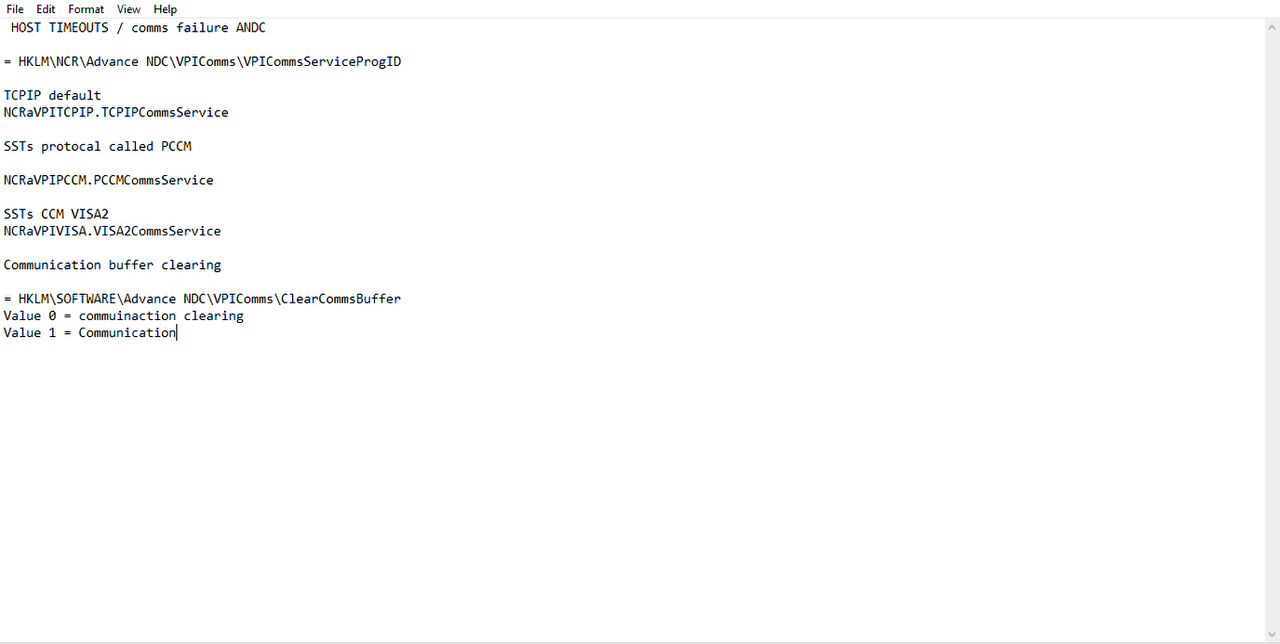
pyautogui.write('s retain')
pyautogui.click(183, 317)
pyautogui.write('s')
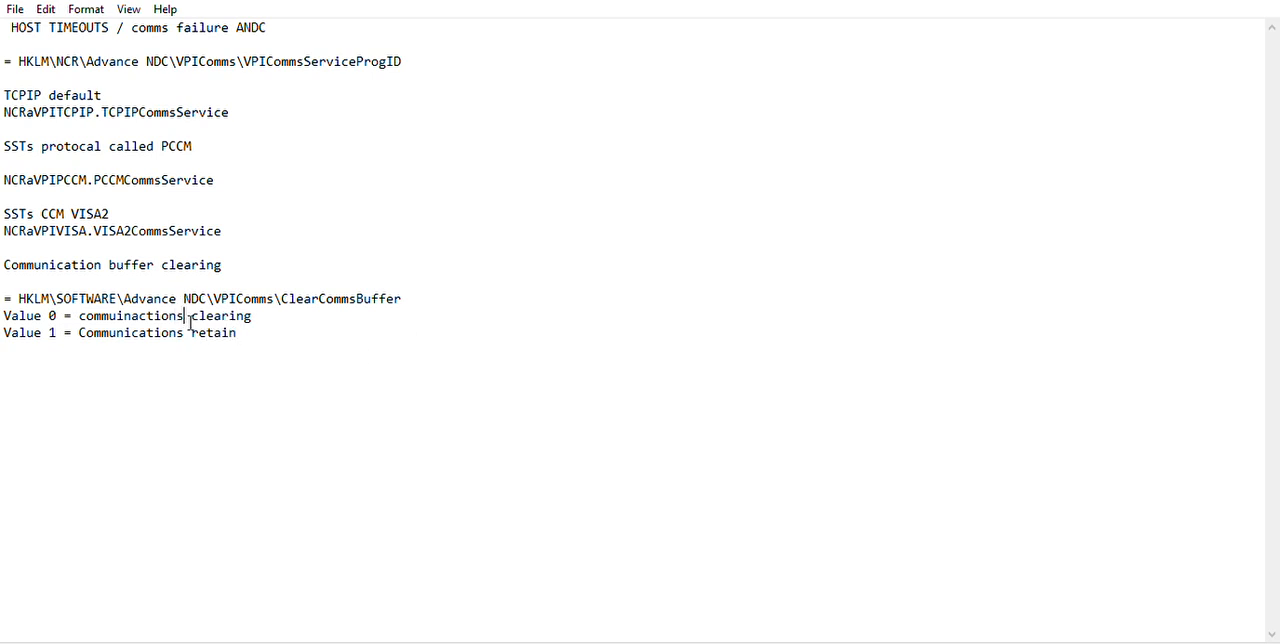
# Add the heading "Off-line Times" after a blank line below the Value 1 line.
pyautogui.click(266, 334)
pyautogui.press('Return')
pyautogui.moveTo(138, 27); pyautogui.dragTo(271, 27)
pyautogui.moveTo(104, 27); pyautogui.dragTo(27, 27)
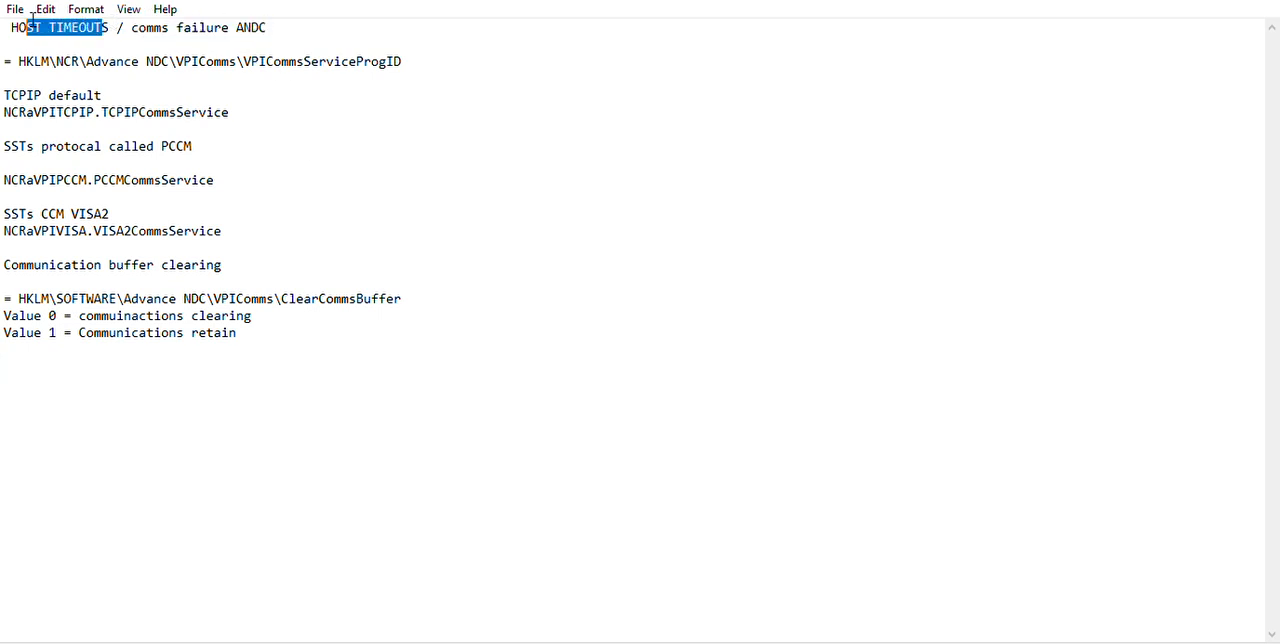
pyautogui.click(33, 370)
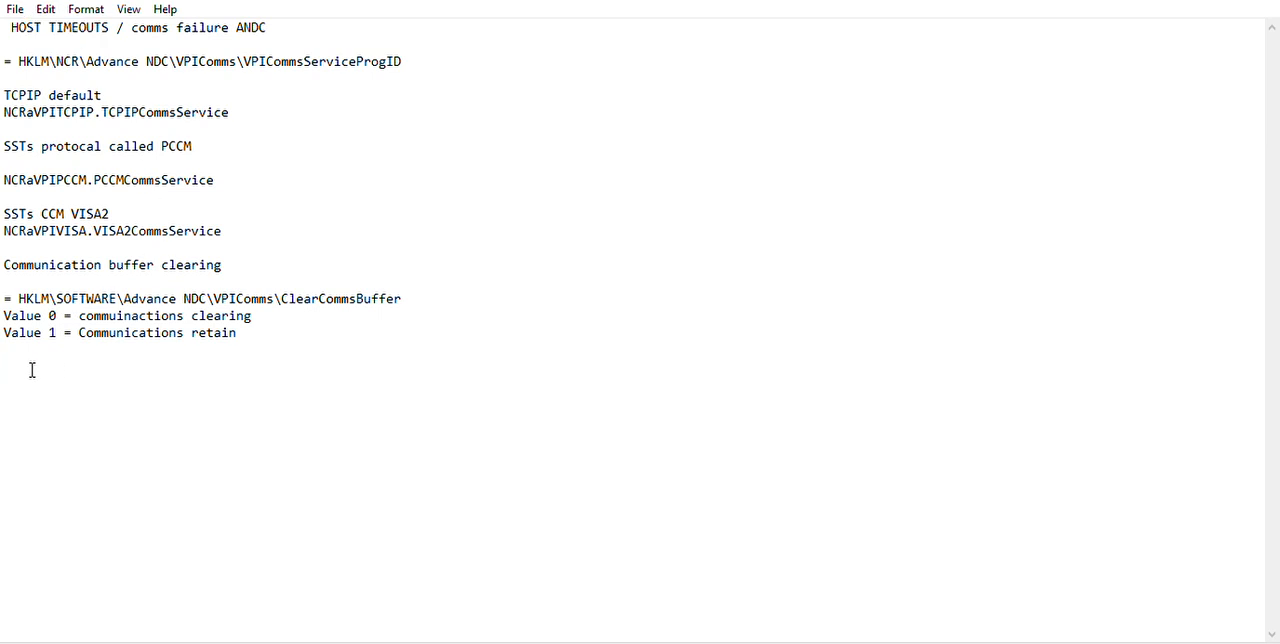
pyautogui.write('Off-line Times')
# Start the registry path "HKLM\SOFTWARE\NCR\ADVANCE" after a blank line below the "Off-line Times" heading.
pyautogui.press('Return')
pyautogui.press('Return')
pyautogui.write('HKLM\\SOFTWARE')
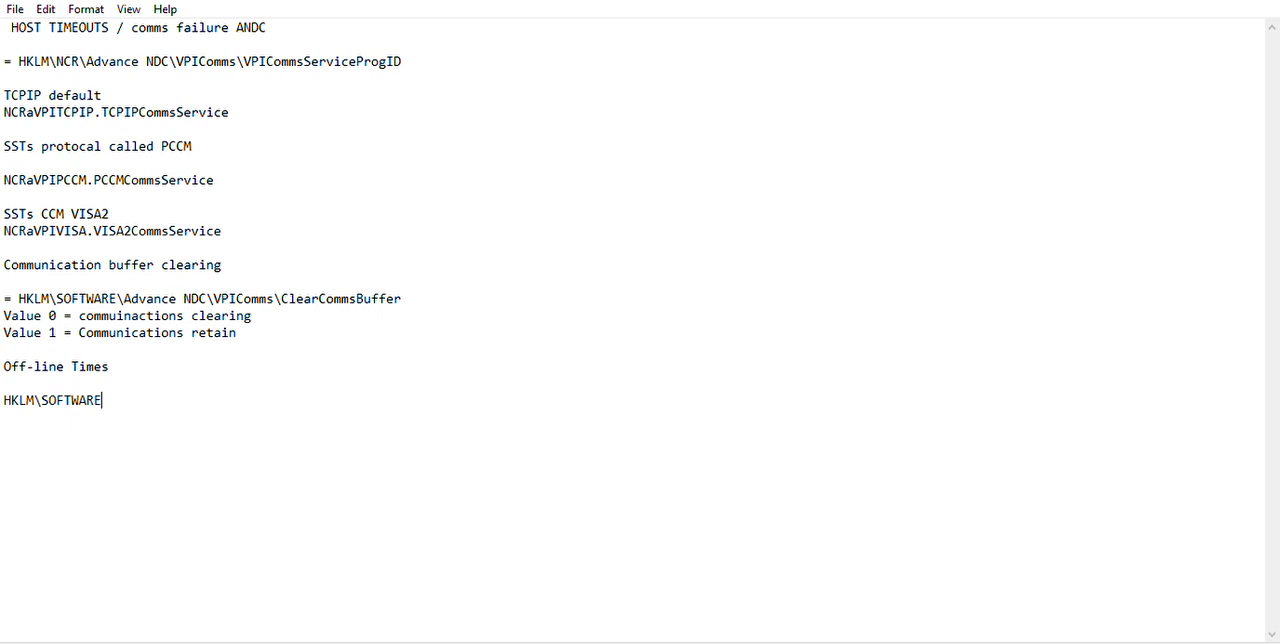
pyautogui.write('\\NCR\\ADVANCE')
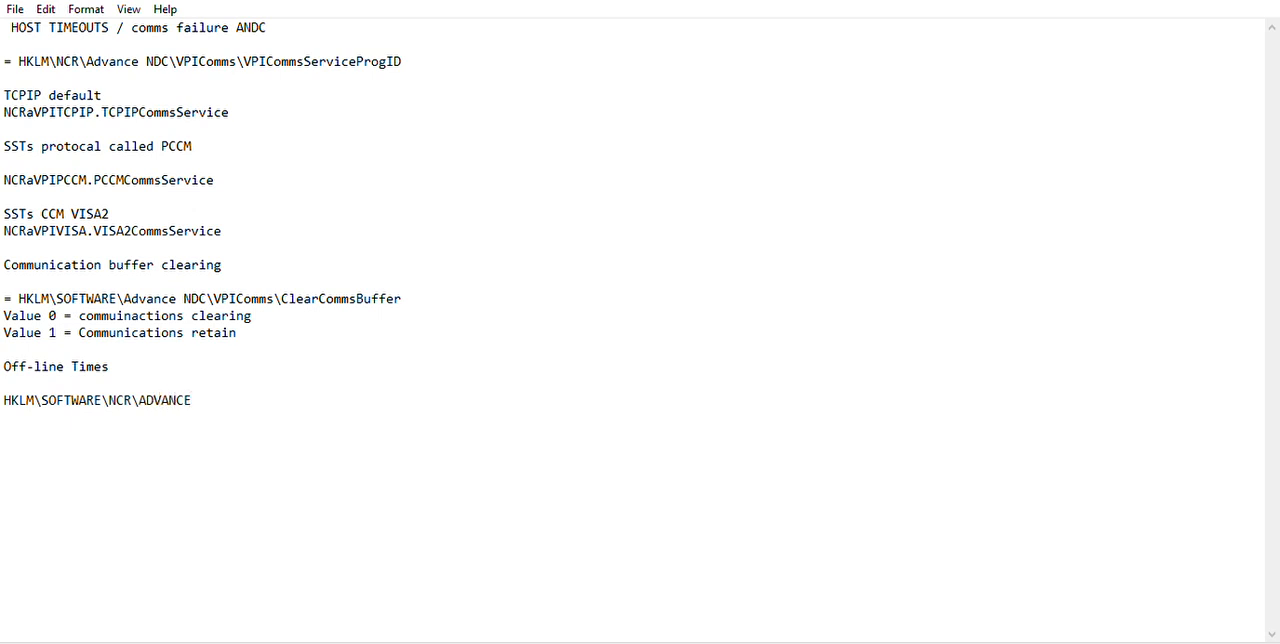
# Complete the off-line times registry path with " NDC\VPIComms\OfflineTimer".
pyautogui.write('NDC\\VPIComms\\')
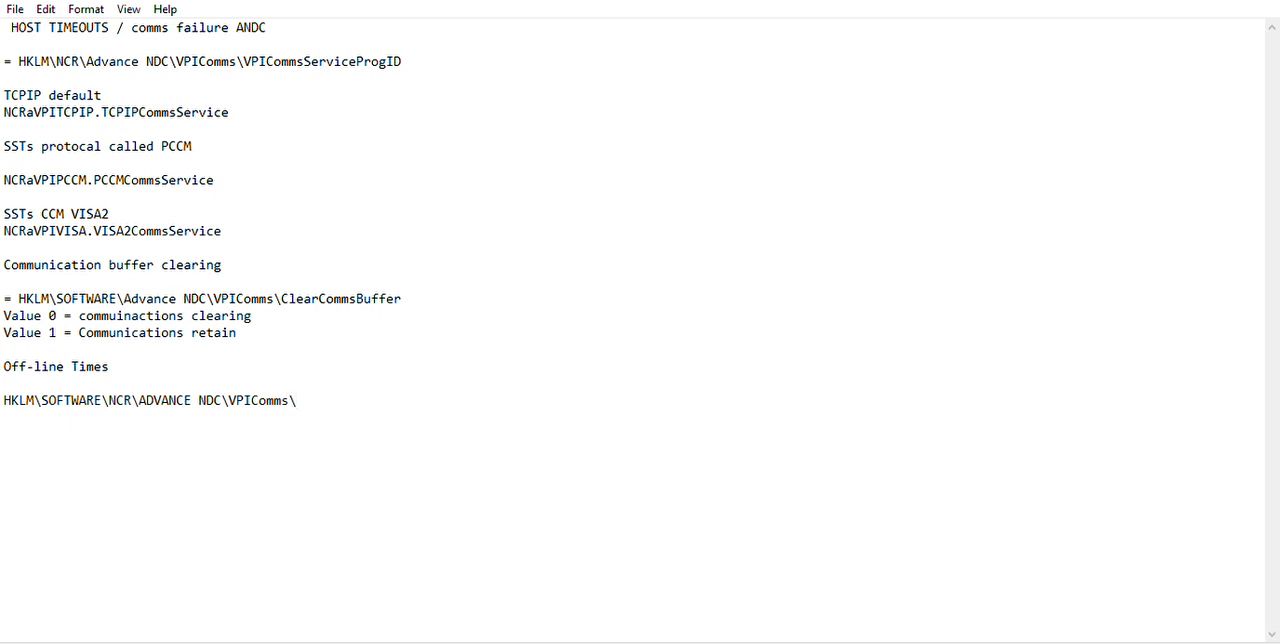
pyautogui.write('OfflineTimer')
pyautogui.click(306, 398)
pyautogui.press('BackSpace')
pyautogui.write('O')
# Add the lines "default seconds = 600" and "0-99999" directly under the OfflineTimer path.
pyautogui.press('Return')
pyautogui.write('default ')
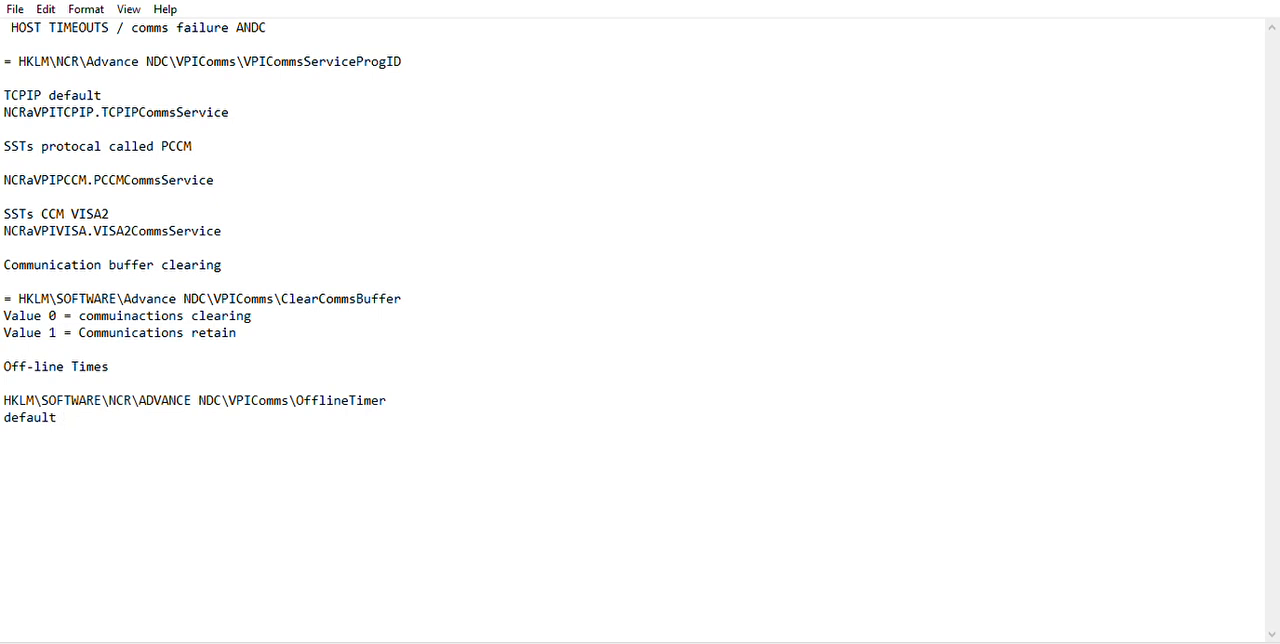
pyautogui.write('seconds = 600')
pyautogui.press('Return')
pyautogui.write('0-99999')
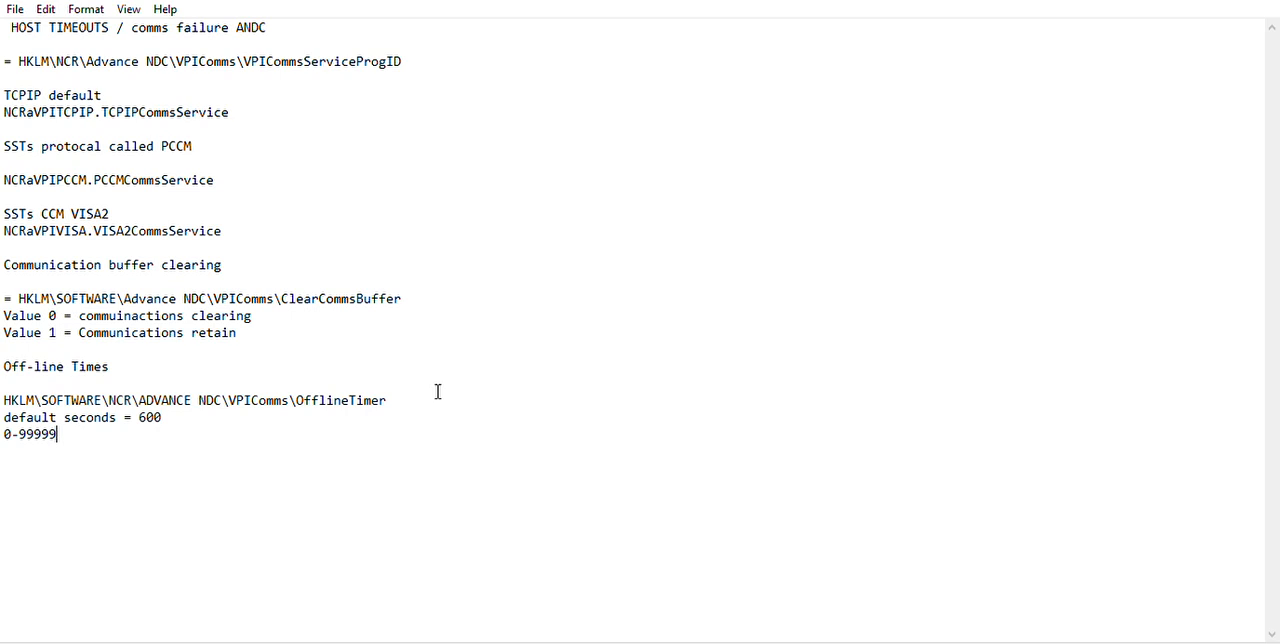
# Add the heading "KeepLive" after a blank line below the "0-99999" range.
pyautogui.press('Return')
pyautogui.press('Return')
pyautogui.write('KeepLive')
# Start the registry path "= HKLM\SYSTEM\CurrentControl" on the line under the KeepLive heading.
pyautogui.press('Return')
pyautogui.write('= HKLM')
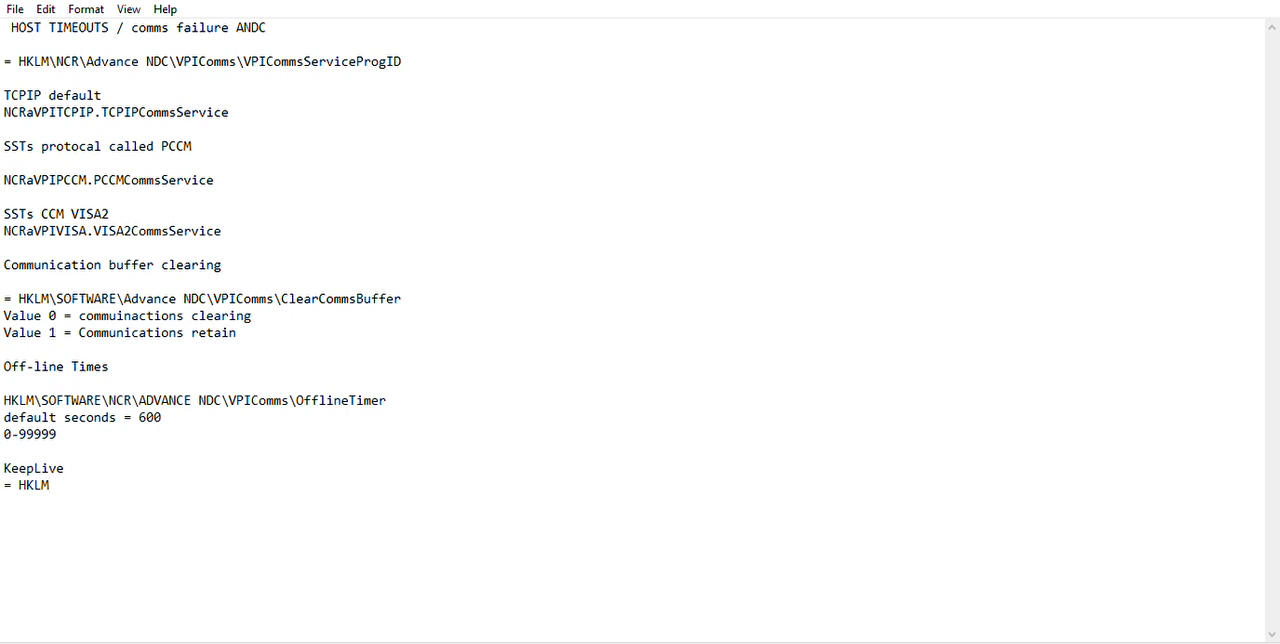
pyautogui.write('\\SYSTEM\\C')
pyautogui.write('urrent')
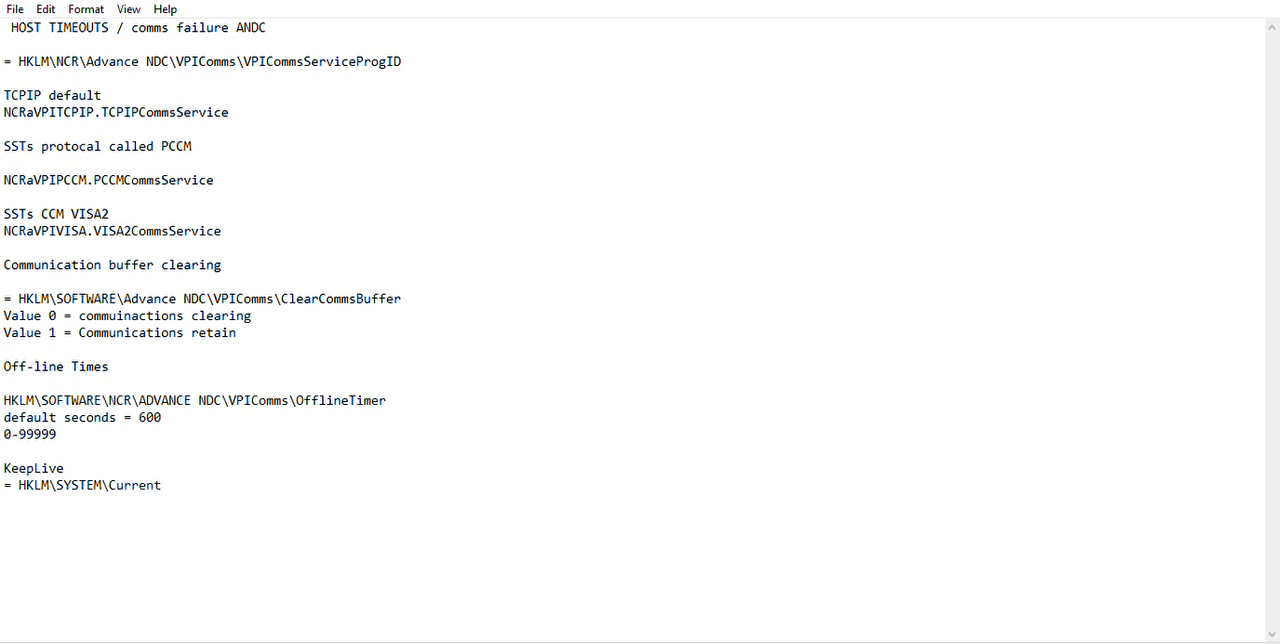
pyautogui.write('ControlSet\\Servi')
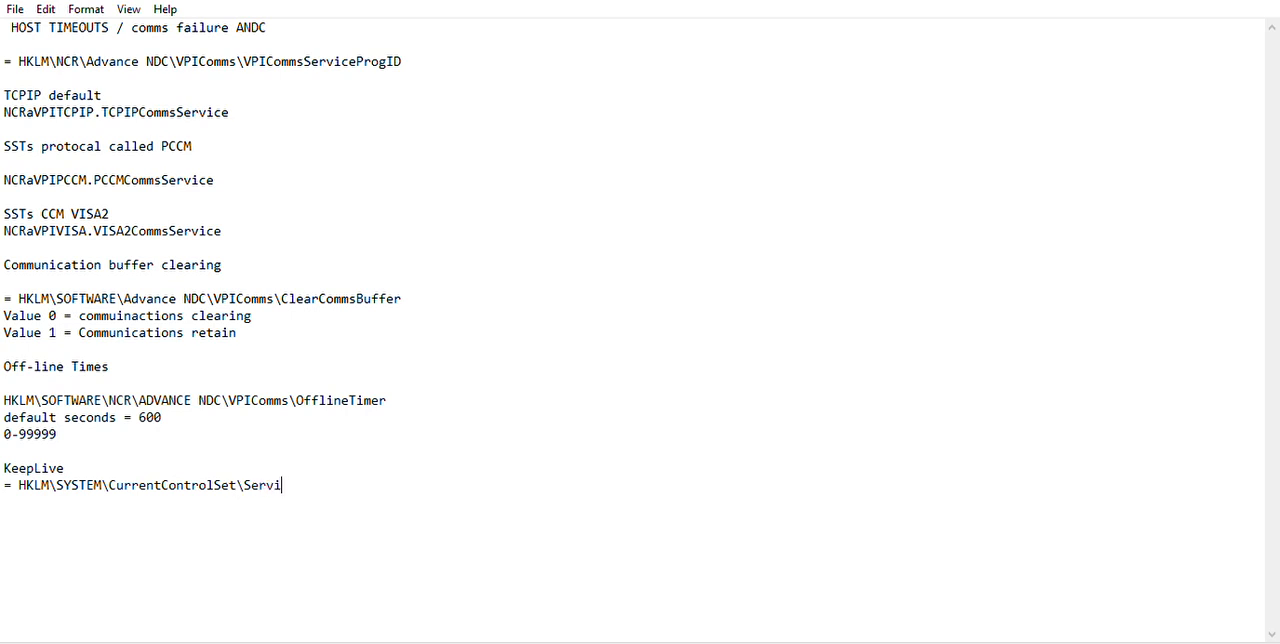
pyautogui.write('ces\\Tcpip\\Param')
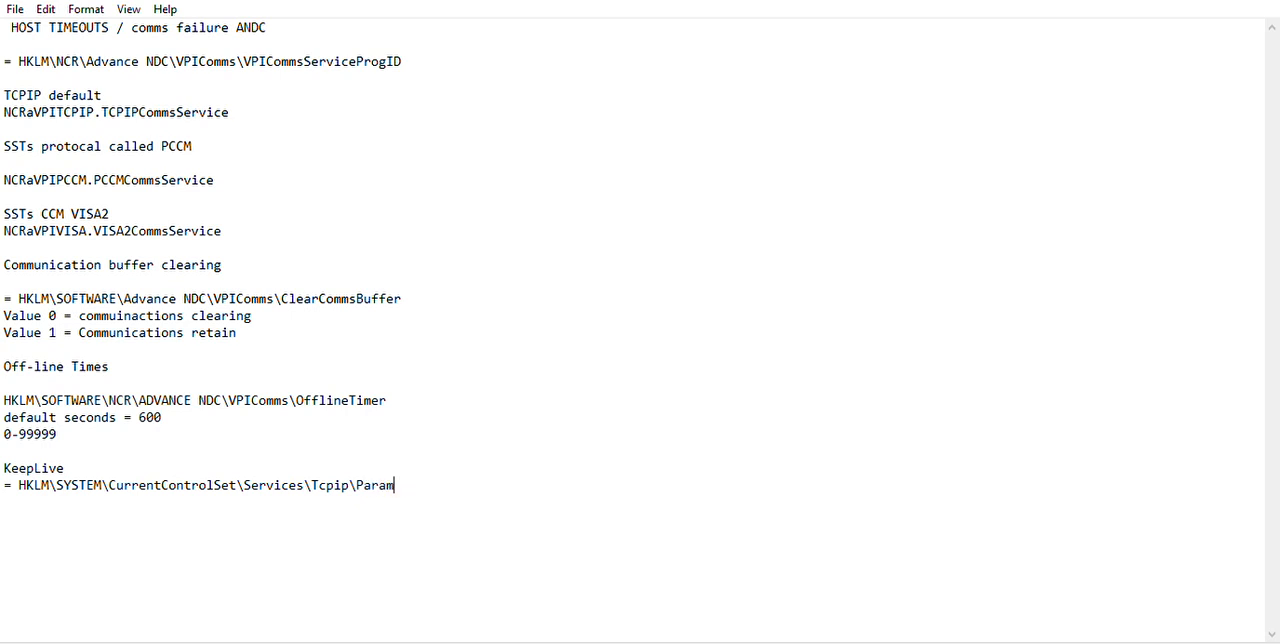
pyautogui.write('eters')
# Add the line "values i milliseconds" under the Tcpip\Parameters path.
pyautogui.press('Return')
pyautogui.write('Values i mill')
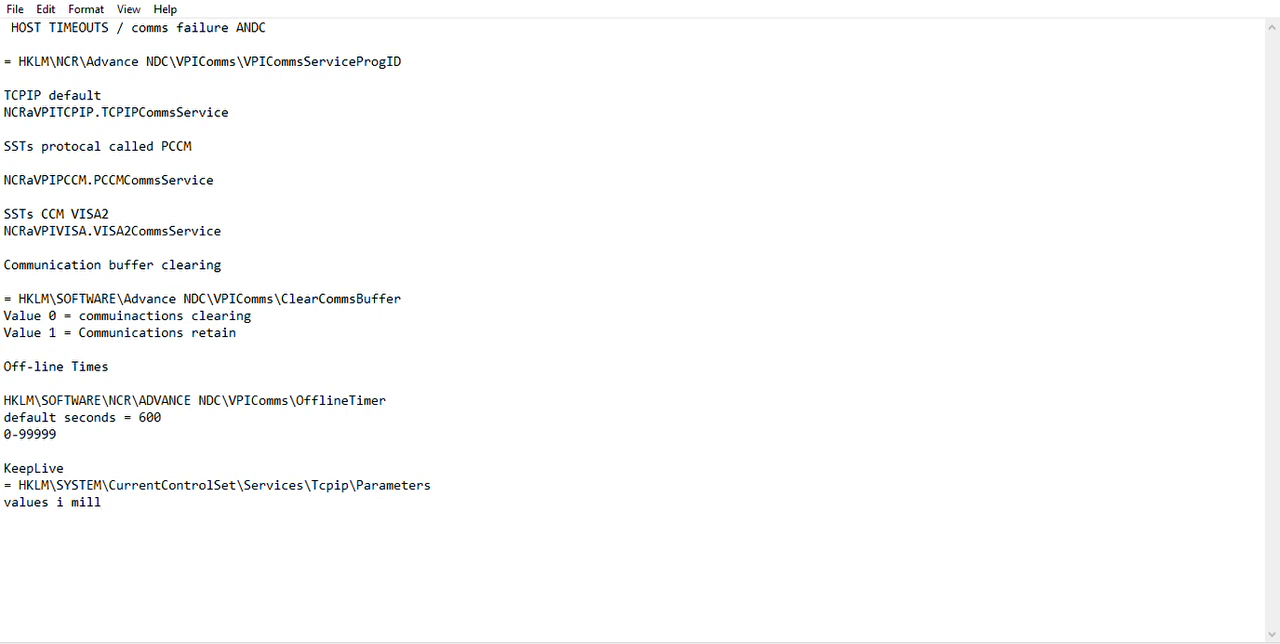
pyautogui.write('iseconds')
# Add the line "KeepAliveIntrval = disabled" under the milliseconds note.
pyautogui.press('Return')
pyautogui.write('KeepAlive')
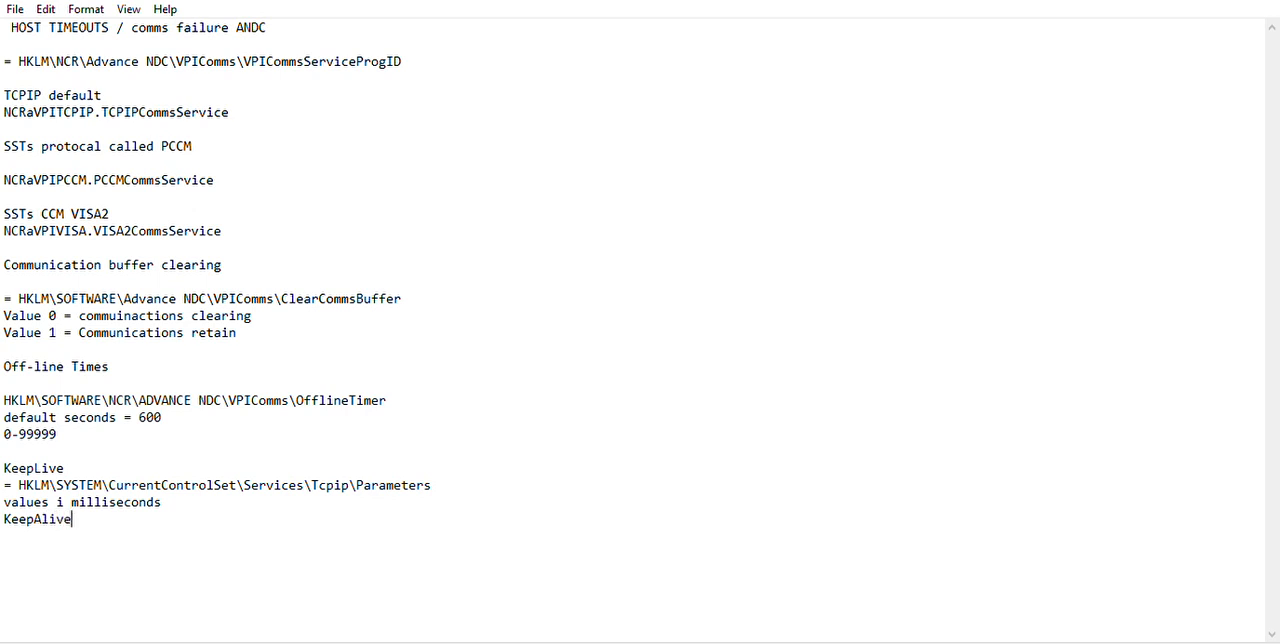
pyautogui.write('Intrn')
pyautogui.press('BackSpace')
pyautogui.write('val = disav')
pyautogui.press('BackSpace')
pyautogui.write('bled')
# Add the line "KeepAliveTime = Enabled" under the KeepAliveIntrval line.
pyautogui.press('Return')
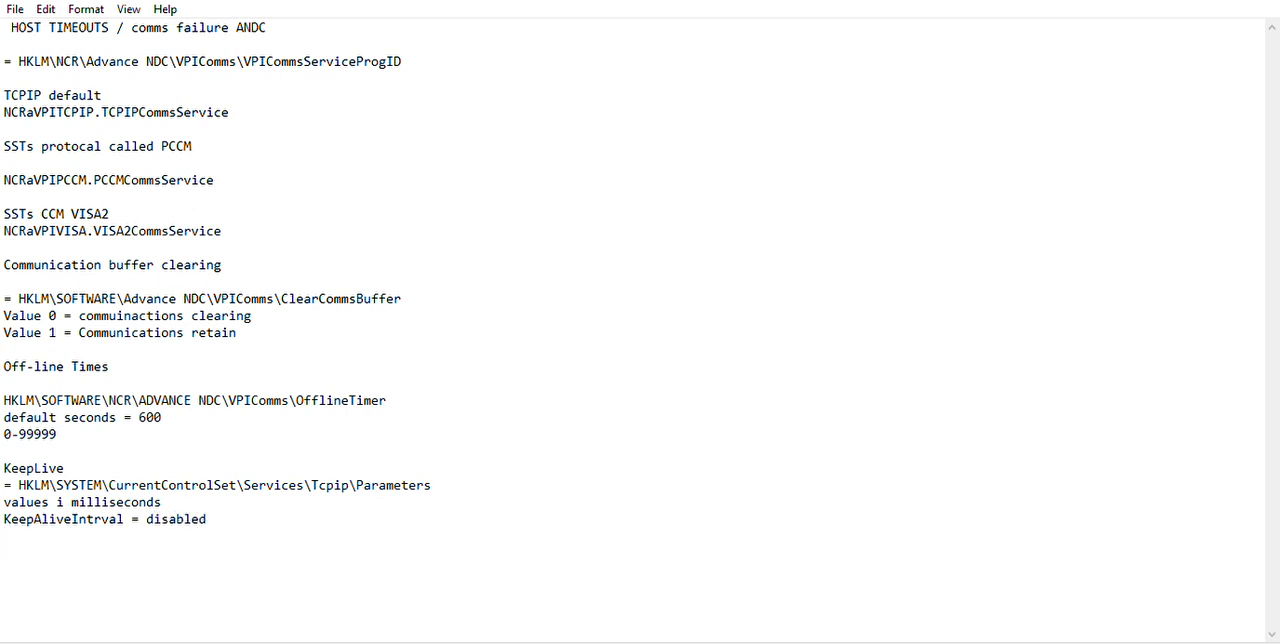
pyautogui.write('KeepAliveTime')
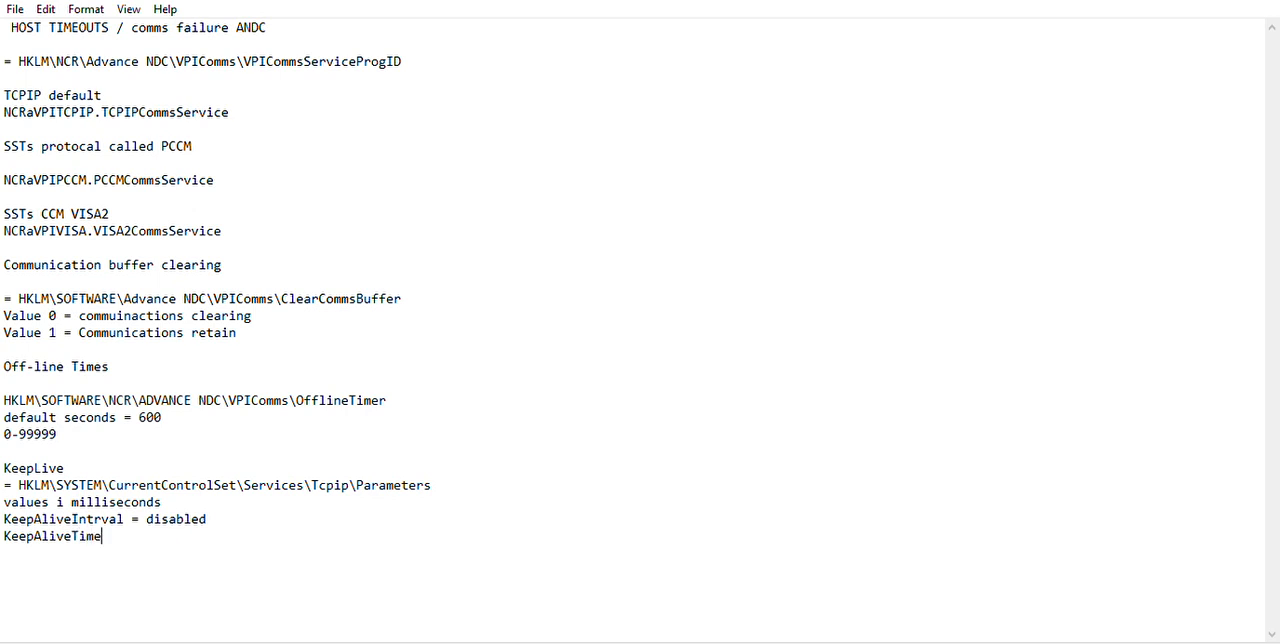
pyautogui.write(' = Enabled')
# Add the heading "Dialup Configurations" after a blank line and put a copy of the VPICommsServiceProgID path line beneath it.
pyautogui.moveTo(4, 61); pyautogui.dragTo(420, 57)
pyautogui.hotkey('ctrl', 'c')
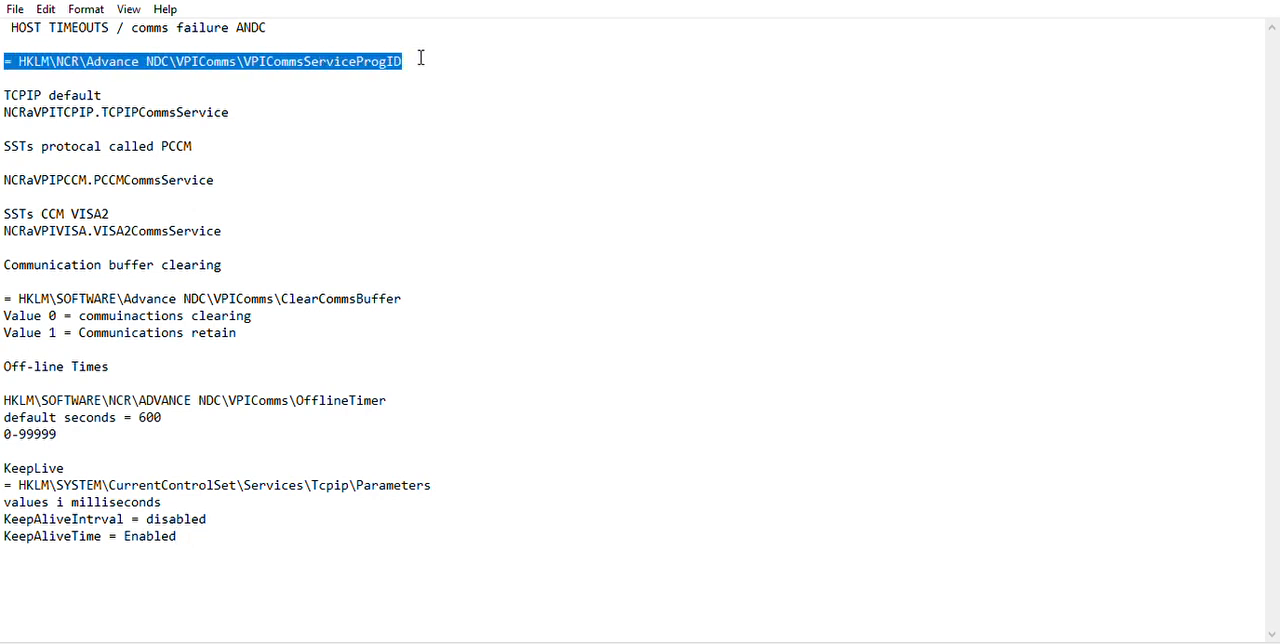
pyautogui.click(128, 556)
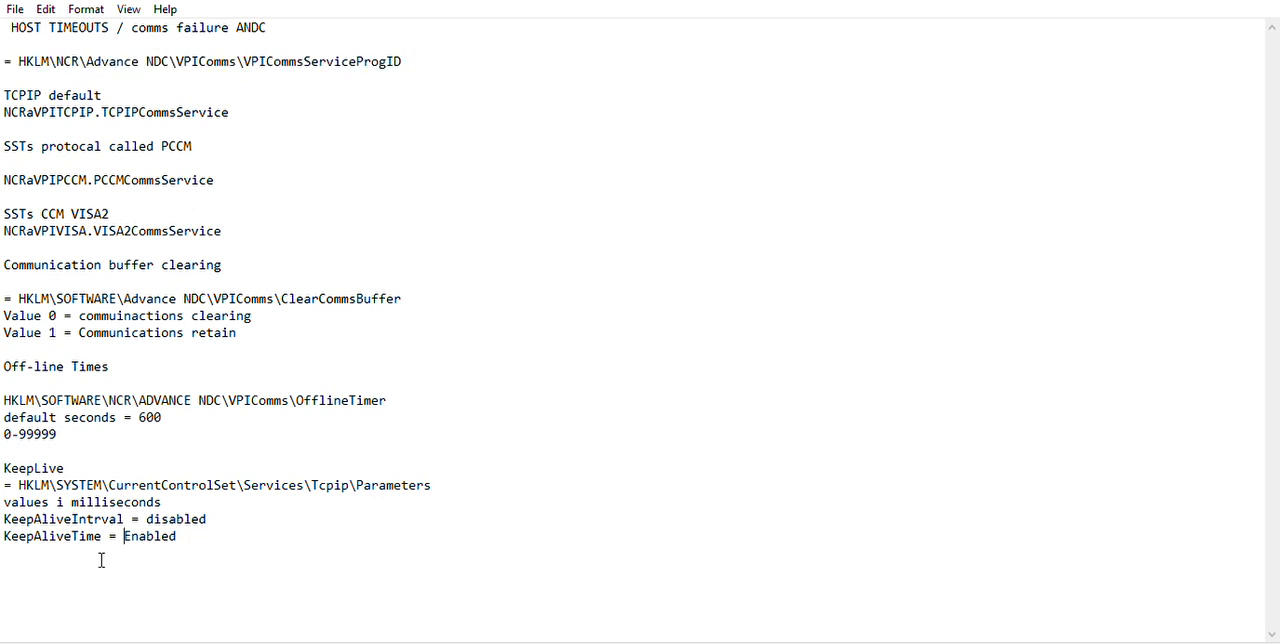
pyautogui.press('Return')
pyautogui.press('Return')
pyautogui.write('Dialup Configurations')
pyautogui.press('Return')
pyautogui.hotkey('ctrl', 'v')
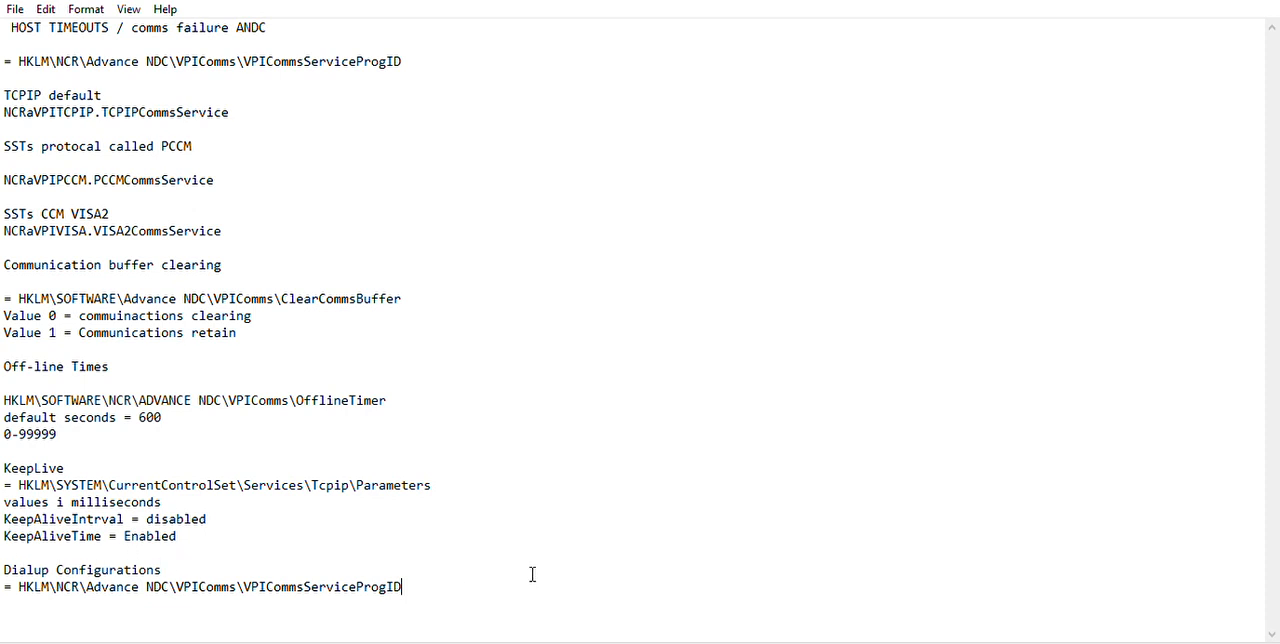
# Add the line "NCRaVPIVISA2.VISA2CommsService" after a blank line below the copied ProgID path.
pyautogui.press('Return')
pyautogui.moveTo(4, 179); pyautogui.dragTo(228, 170)
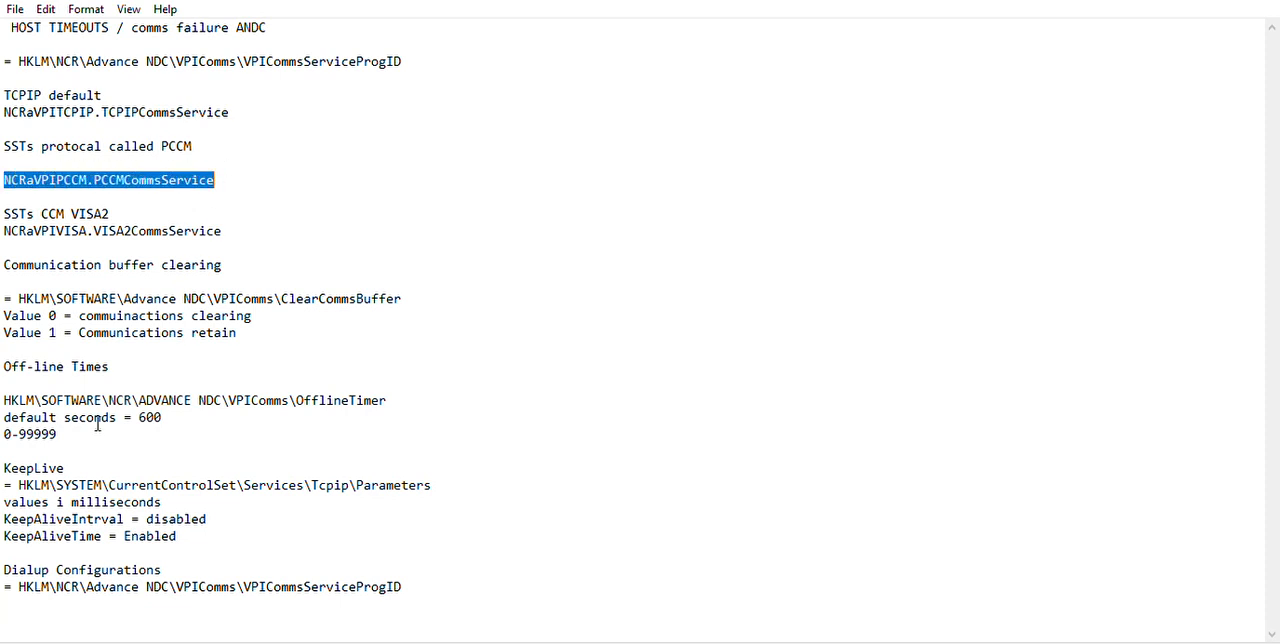
pyautogui.click(36, 606)
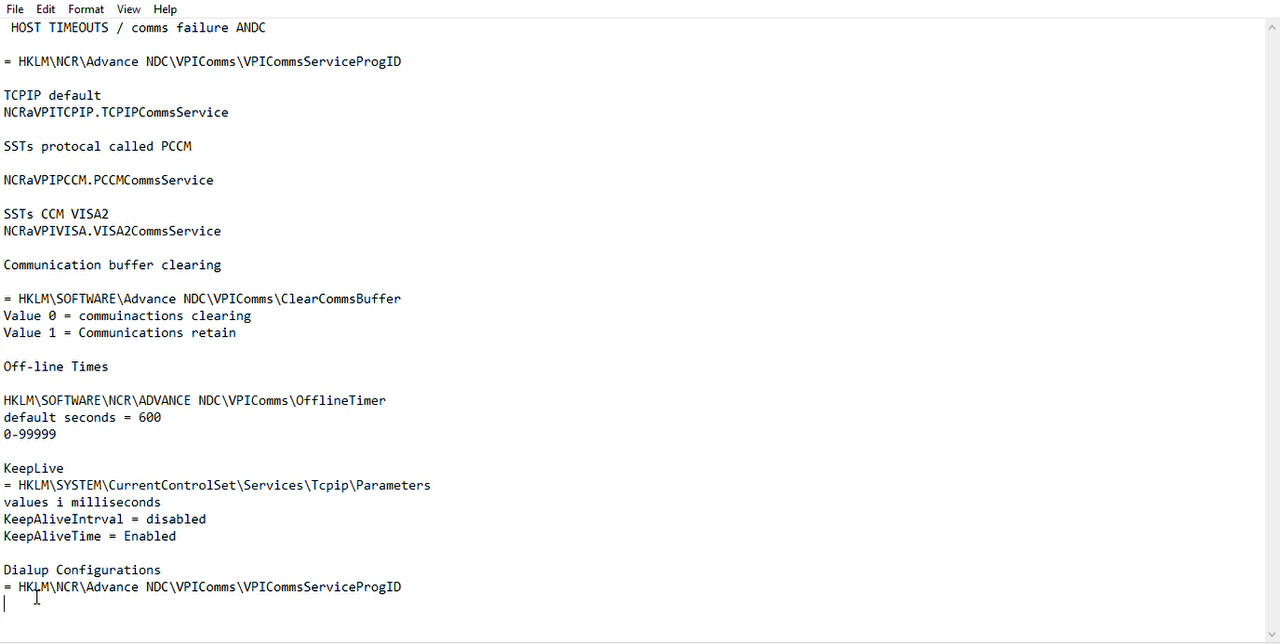
pyautogui.press('Return')
pyautogui.write('NCRaVPIVISA2.VISA')
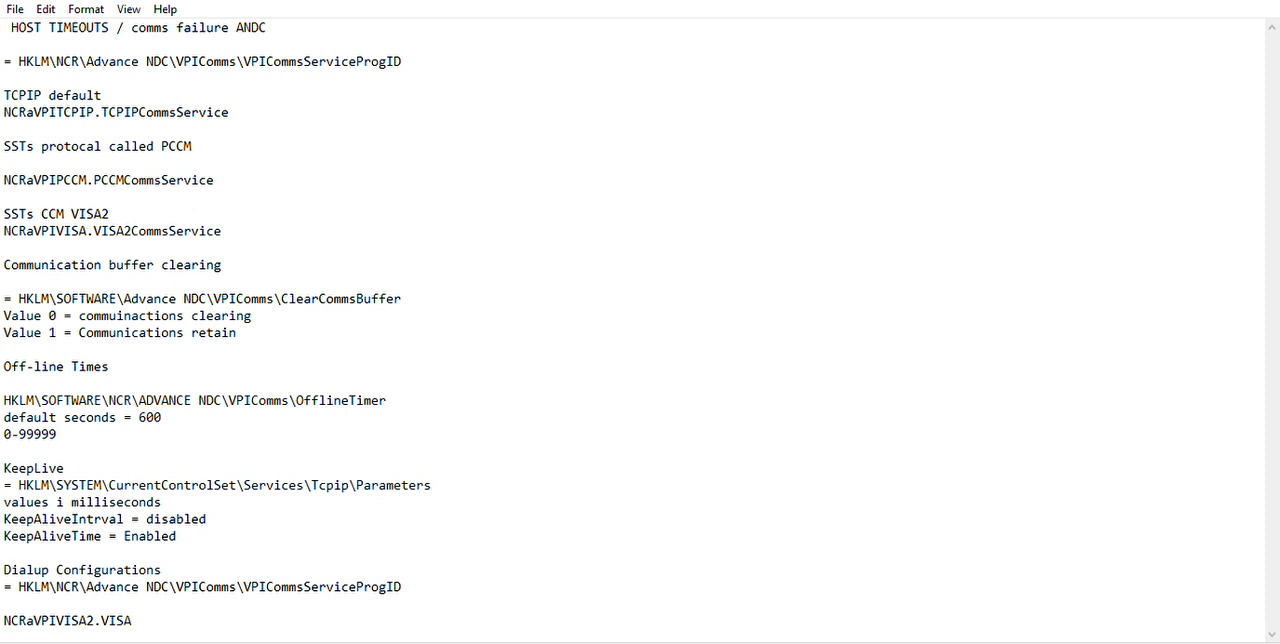
pyautogui.write('2CommsService')
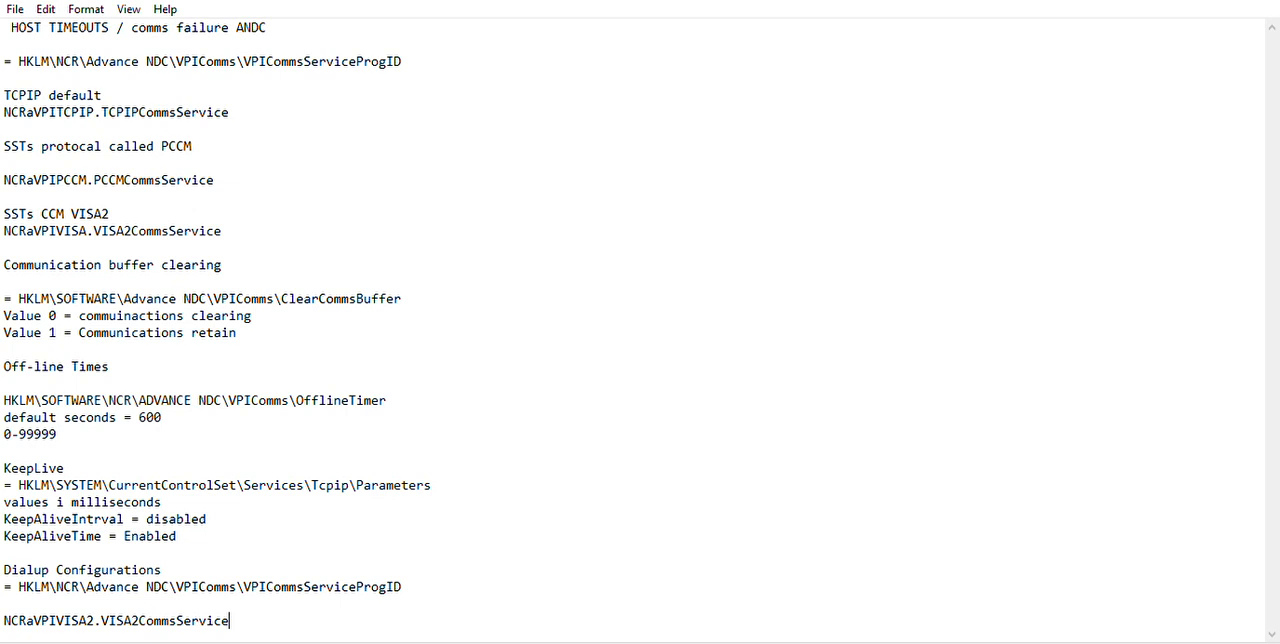
# Start the registry path "HKLM\SOFTWARE\" after a blank line below the VISA2CommsService entry under Dialup Configurations.
pyautogui.press('Return')
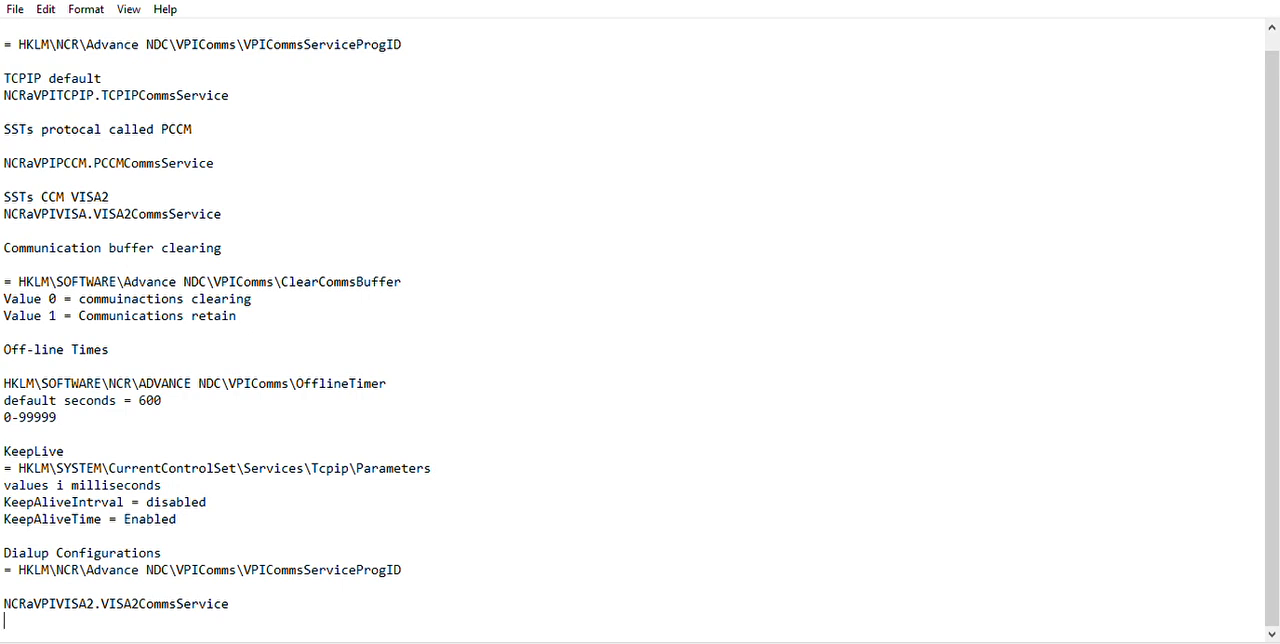
pyautogui.moveTo(232, 604); pyautogui.dragTo(25, 602)
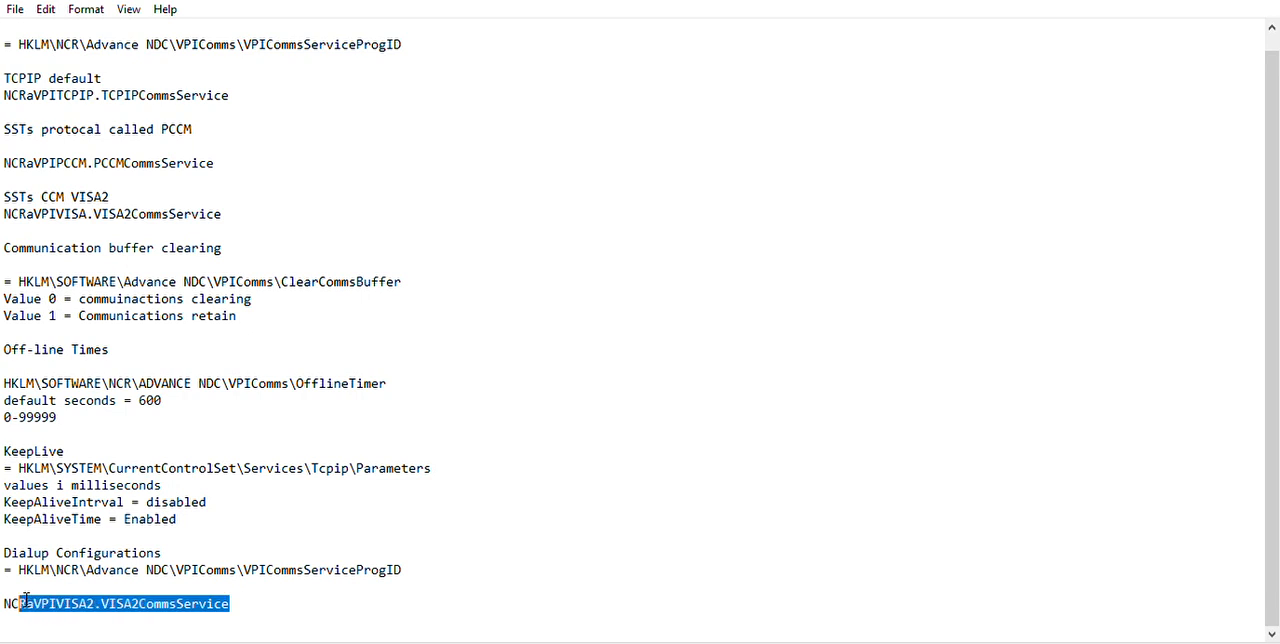
pyautogui.click(250, 596)
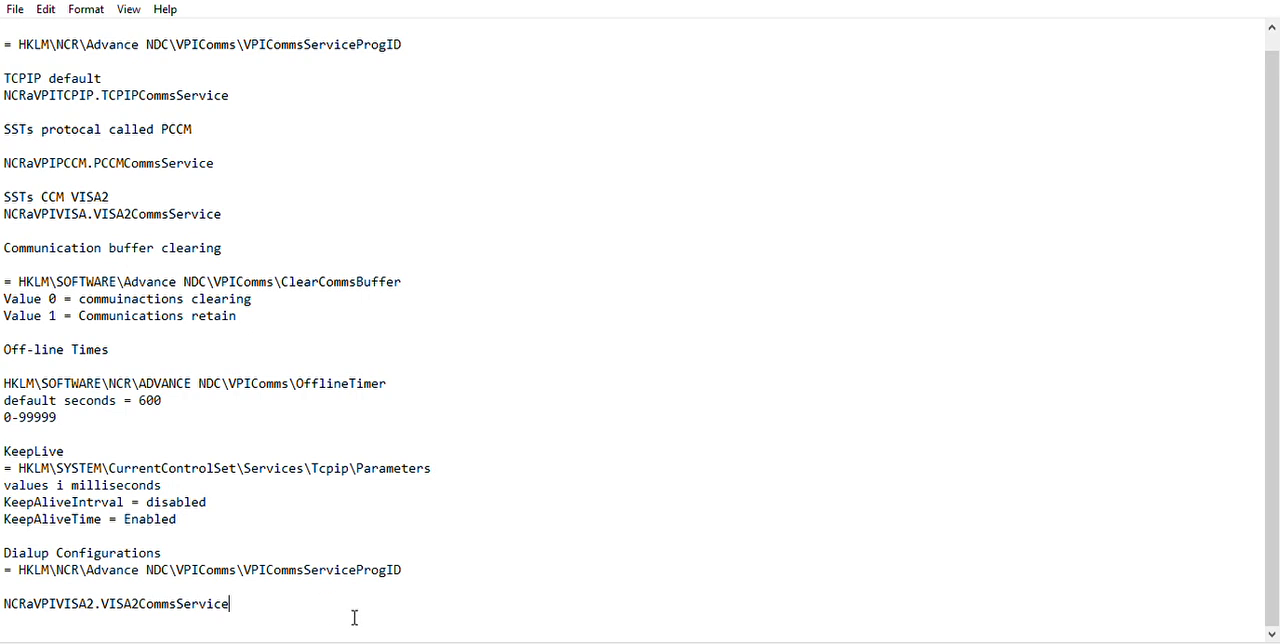
pyautogui.press('Return')
pyautogui.press('Return')
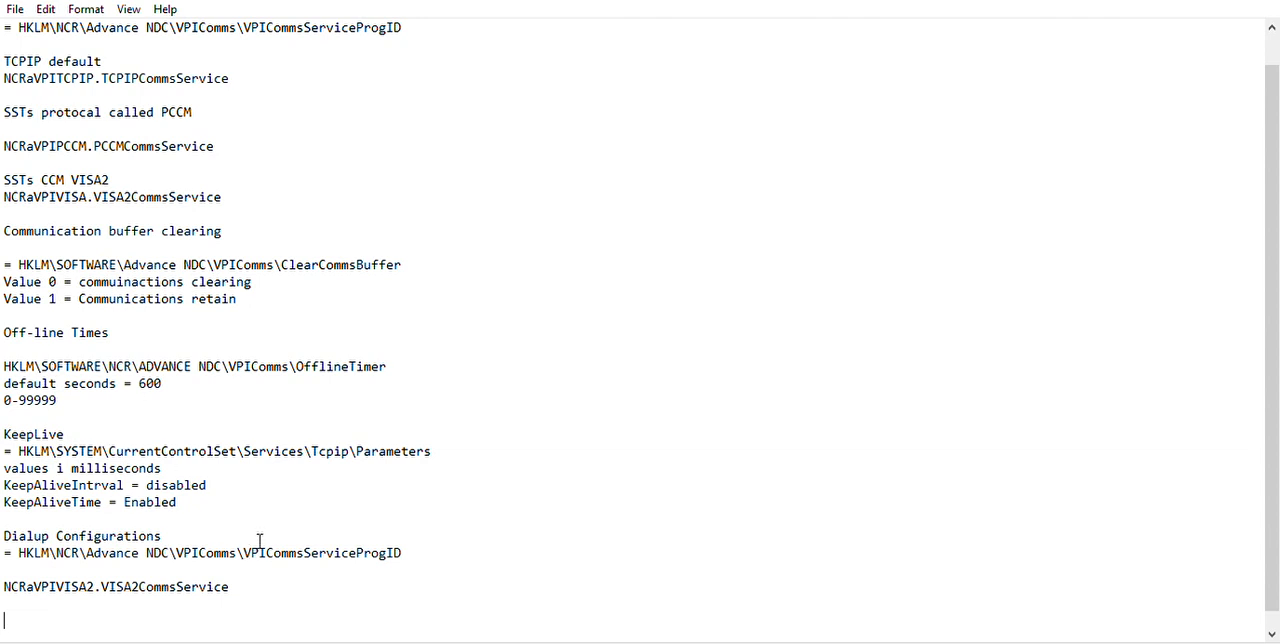
pyautogui.write('HKLM\\SOFTWARE')
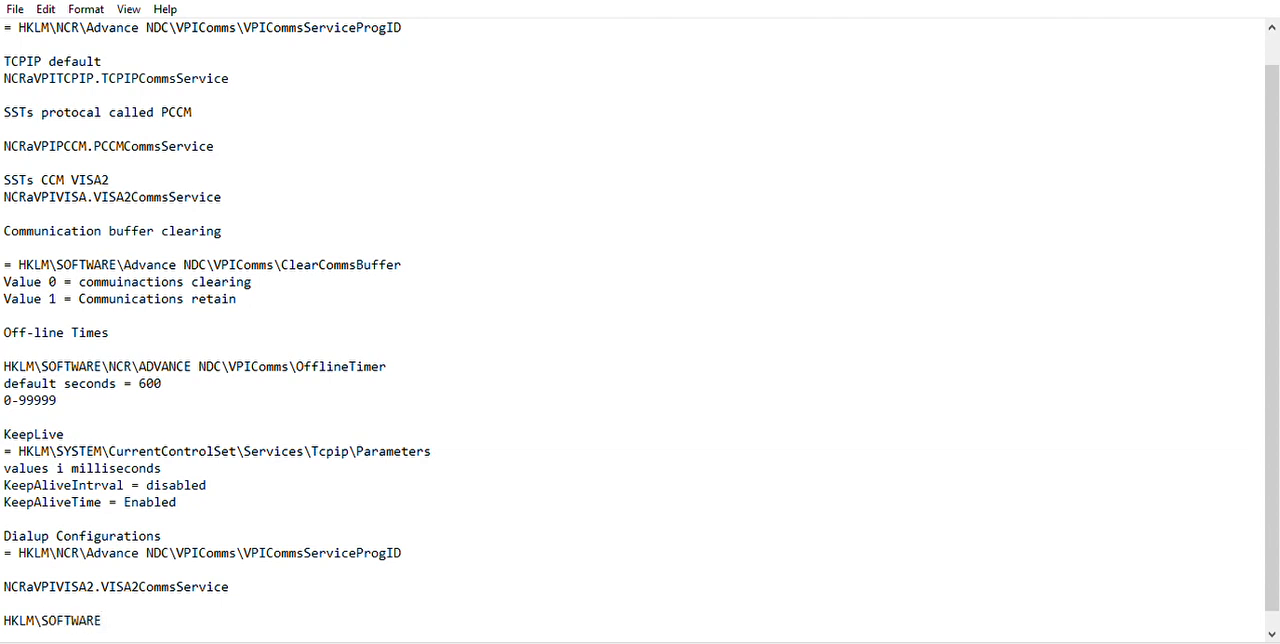
pyautogui.write('\\NCR\\AdvanceA')
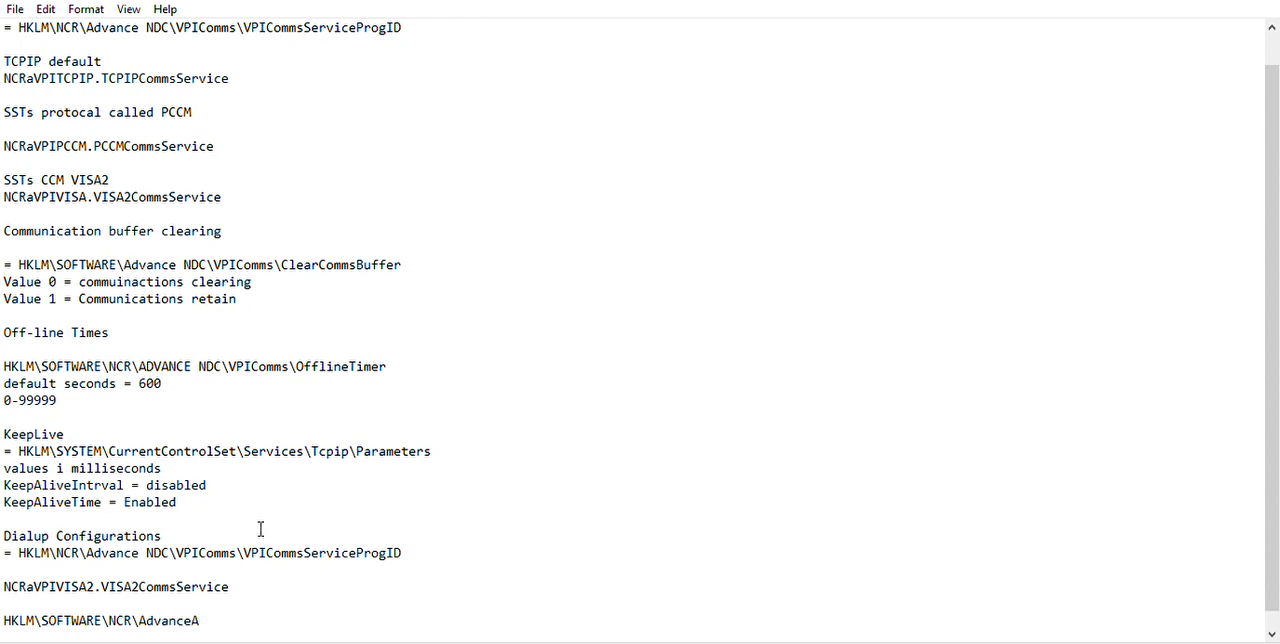
# Extend the new dialup registry path with "NCR\Advance NDC\VPIComms".
pyautogui.press('BackSpace')
pyautogui.write('NDC\\VPIComms')
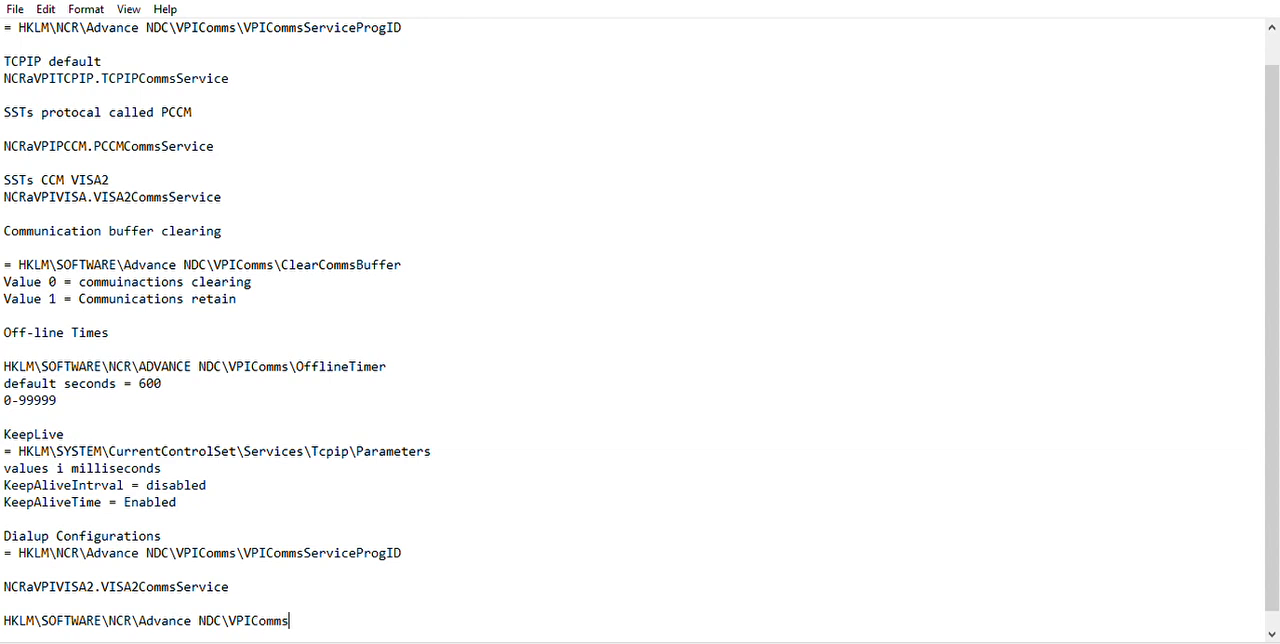
pyautogui.write('\\dialup')
# Finish the dialup registry path with "\dialup" and begin a new line below it.
pyautogui.press('Return')
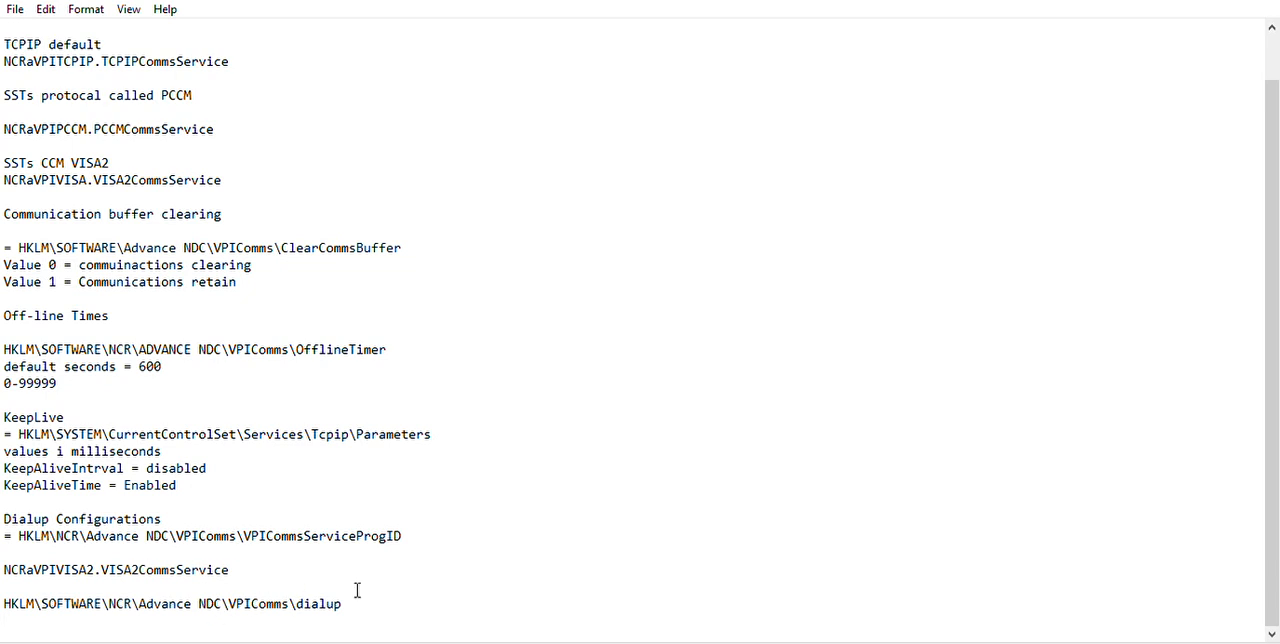
pyautogui.moveTo(357, 593)
pyautogui.mouseDown()
pyautogui.moveTo(17, 587)
pyautogui.moveTo(346, 597)
pyautogui.mouseUp()
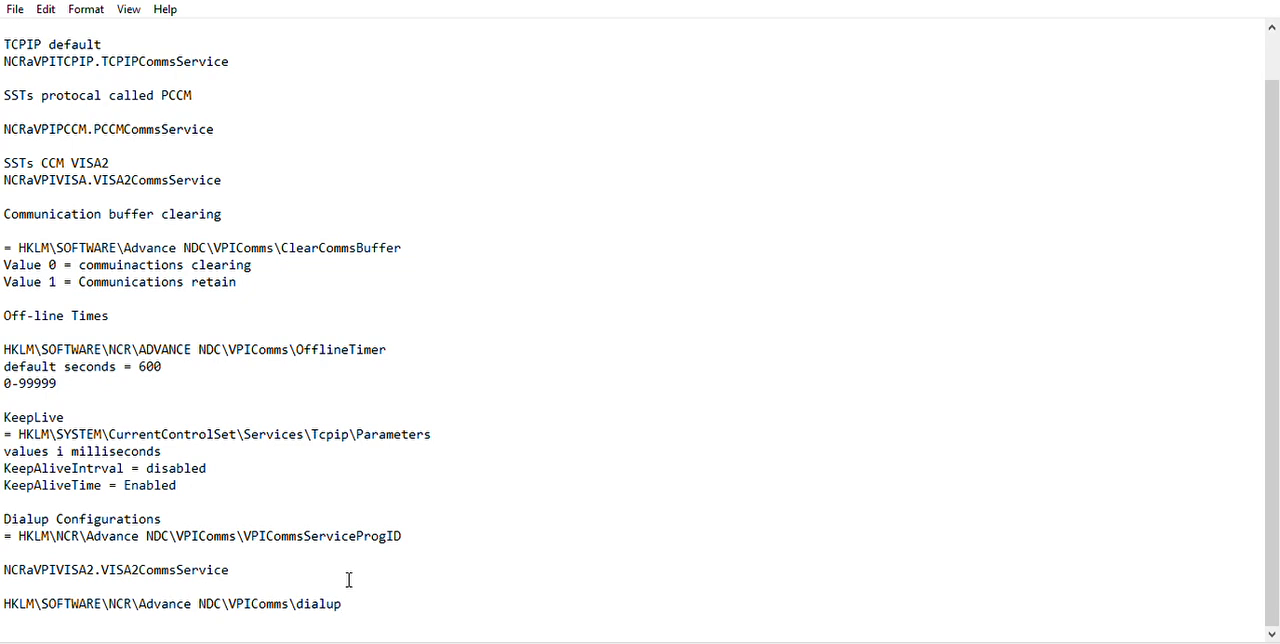